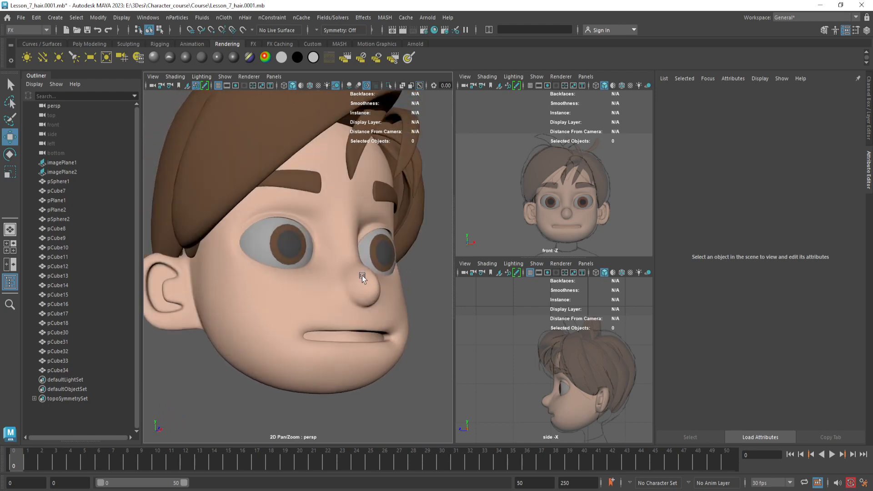
# Step: Examine the smoothed character face from the front, the sides and below to judge its shape
pyautogui.click(326, 275)
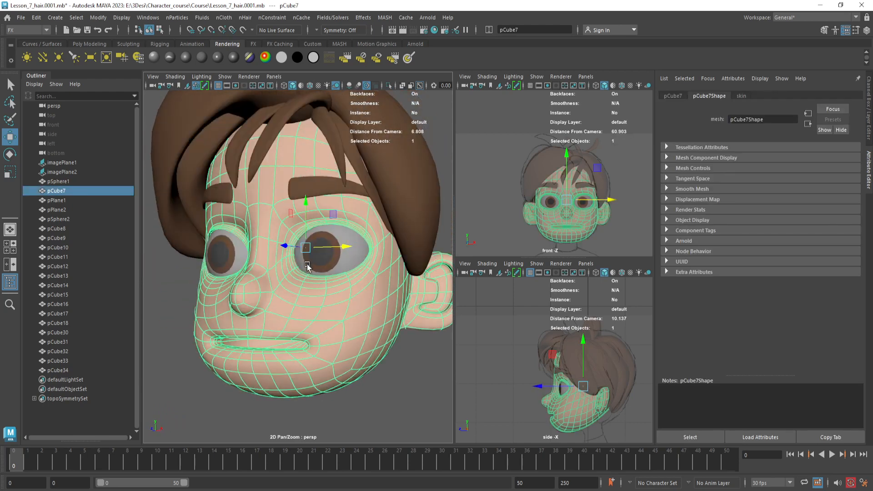
pyautogui.hotkey('ctrl', 'z')
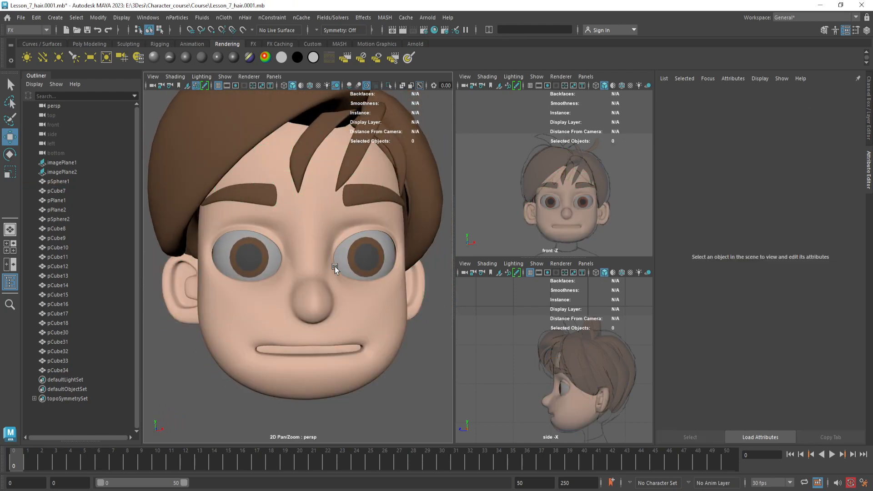
pyautogui.scroll(3, 333, 255)
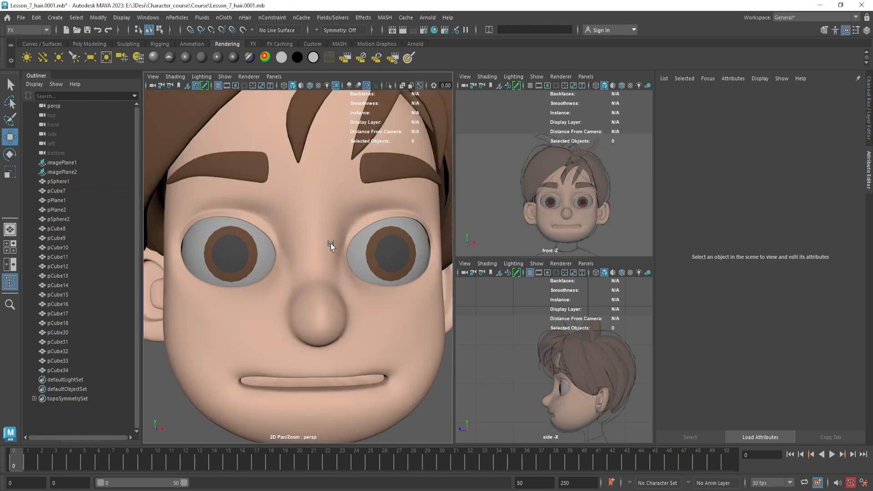
pyautogui.keyDown('alt'); pyautogui.moveTo(317, 255); pyautogui.dragTo(320, 282); pyautogui.keyUp('alt')
pyautogui.click(293, 266)
pyautogui.hotkey('ctrl', 'z')
pyautogui.scroll(-4, 344, 291)
pyautogui.scroll(5, 446, 296)
pyautogui.scroll(-5, 445, 296)
pyautogui.scroll(3, 291, 259)
pyautogui.click(274, 258)
pyautogui.hotkey('ctrl', 'z')
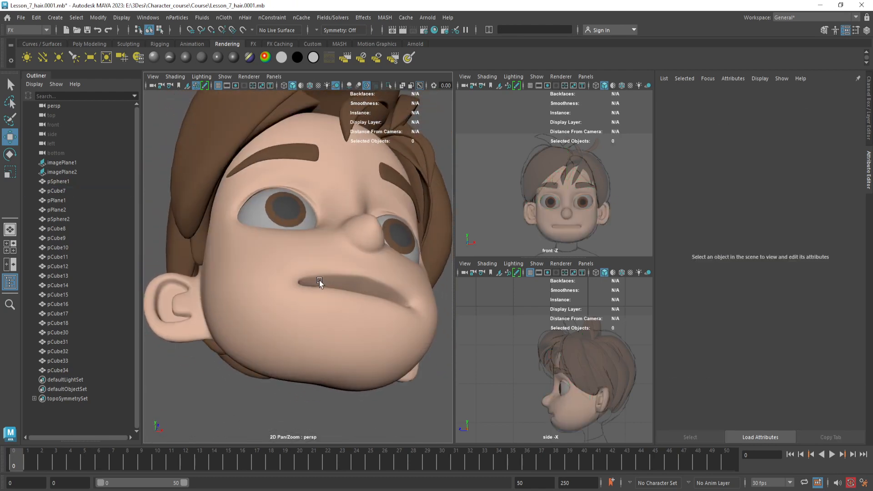
# Step: Turn on topological symmetry for the head mesh, using the centre edge on the forehead
pyautogui.keyDown('alt'); pyautogui.moveTo(270, 250); pyautogui.dragTo(281, 235); pyautogui.keyUp('alt')
pyautogui.moveTo(280, 190); pyautogui.dragTo(273, 229, button='right')
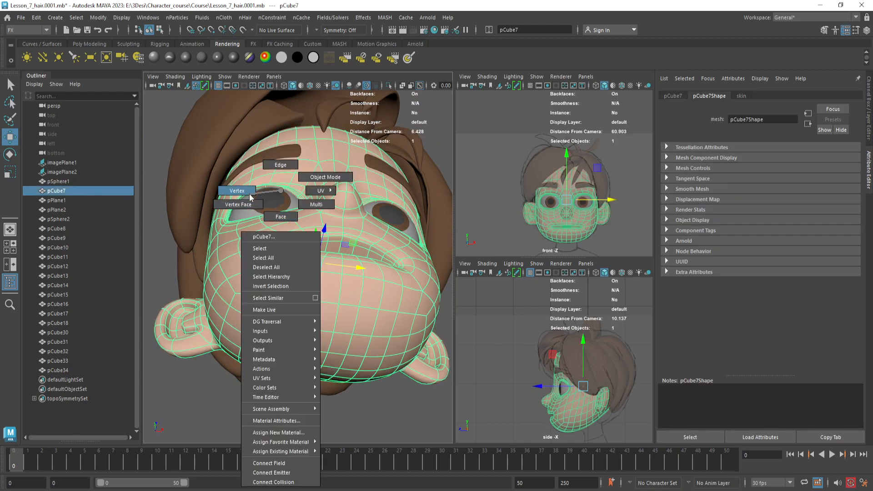
pyautogui.keyDown('alt'); pyautogui.moveTo(284, 195); pyautogui.dragTo(333, 196); pyautogui.keyUp('alt')
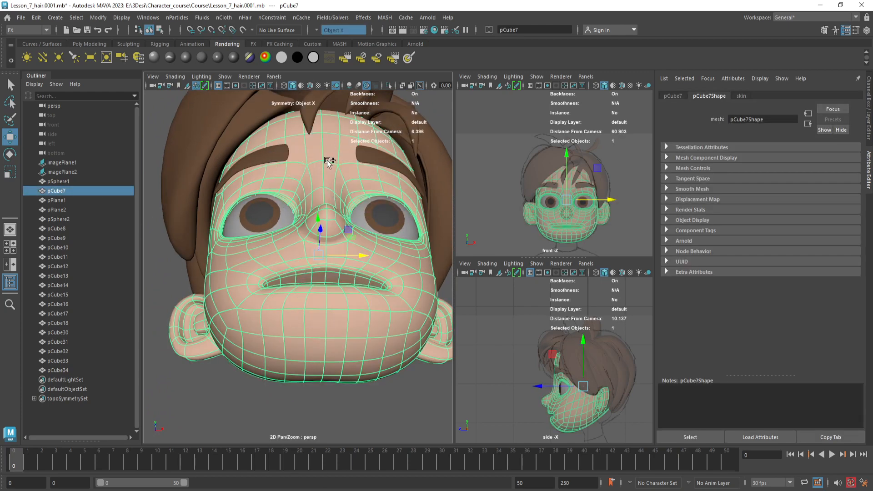
pyautogui.moveTo(373, 111); pyautogui.dragTo(373, 109, button='right')
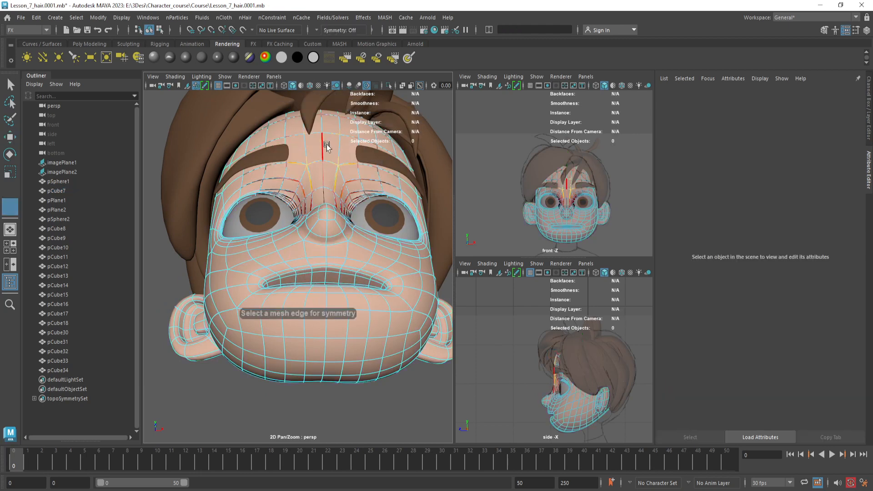
pyautogui.click(326, 146)
# Step: Adjust the cheek vertices above the mouth corner with soft selection and symmetry
pyautogui.moveTo(259, 268); pyautogui.dragTo(217, 190, button='right')
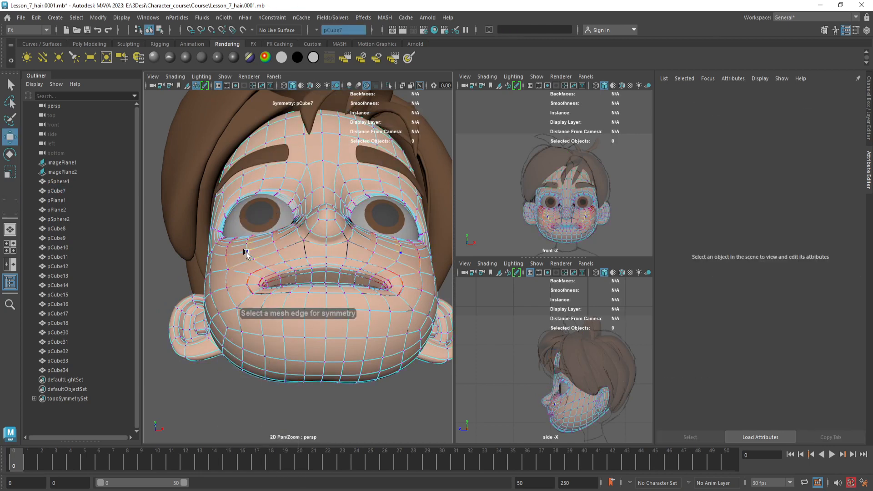
pyautogui.click(252, 259)
pyautogui.keyDown('alt'); pyautogui.moveTo(254, 260); pyautogui.dragTo(282, 206); pyautogui.keyUp('alt')
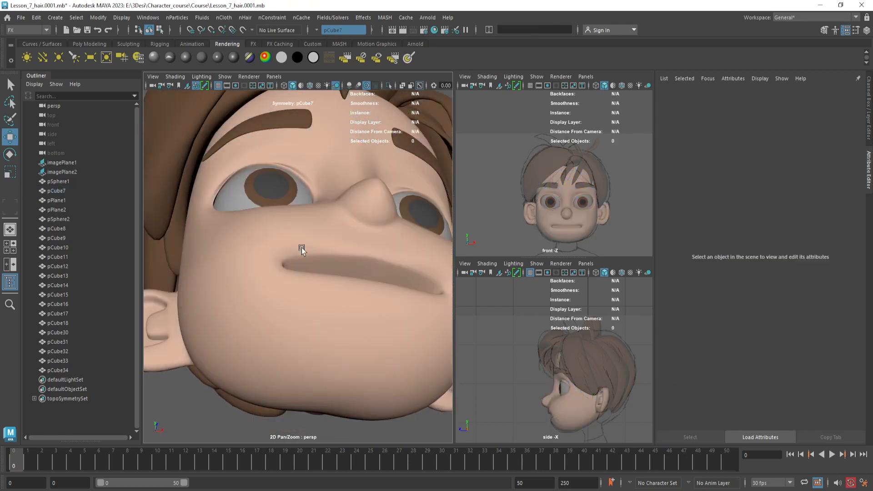
pyautogui.keyDown('alt'); pyautogui.moveTo(302, 249); pyautogui.dragTo(315, 270); pyautogui.keyUp('alt')
pyautogui.click(414, 283)
pyautogui.moveTo(303, 191); pyautogui.dragTo(272, 193, button='right')
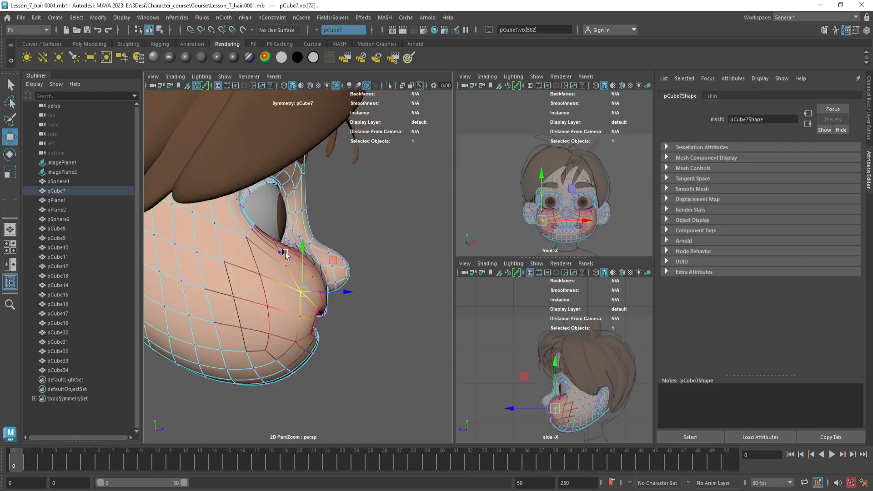
# Step: Reshape the upper cheek below the eye by adjusting its vertices with soft selection
pyautogui.keyDown('alt'); pyautogui.moveTo(322, 237); pyautogui.dragTo(346, 254); pyautogui.keyUp('alt')
pyautogui.doubleClick(260, 269)
pyautogui.click(326, 254)
pyautogui.moveTo(327, 254); pyautogui.dragTo(272, 254, button='right')
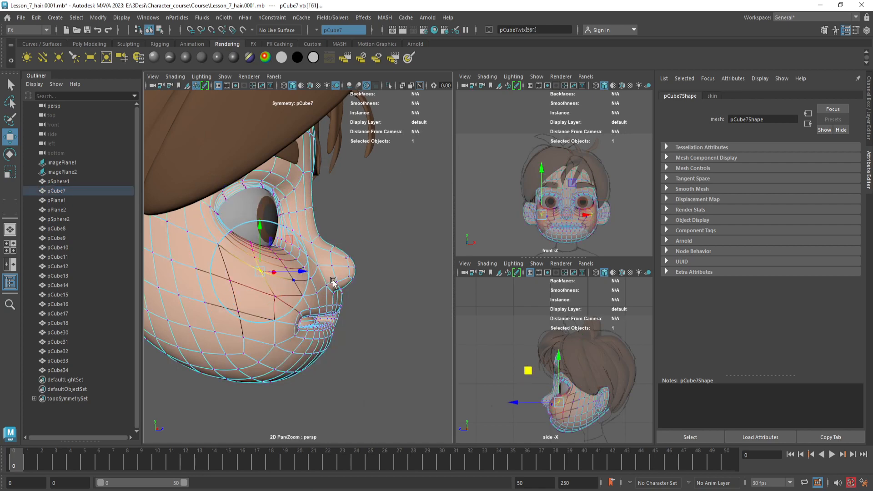
pyautogui.keyDown('alt'); pyautogui.moveTo(300, 232); pyautogui.dragTo(307, 281); pyautogui.keyUp('alt')
pyautogui.hotkey('alt', 'd')
pyautogui.scroll(2, 318, 270)
pyautogui.keyDown('alt'); pyautogui.moveTo(324, 204); pyautogui.dragTo(305, 265, button='middle'); pyautogui.keyUp('alt')
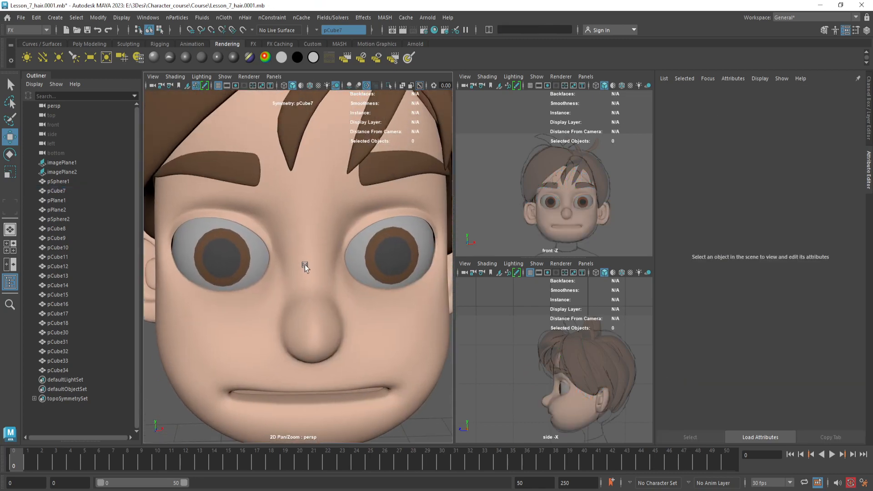
# Step: Apply Edit Edge Flow to the edge loop crossing the nose bridge and preview the head smoothed
pyautogui.click(306, 267)
pyautogui.scroll(2, 317, 282)
pyautogui.keyDown('alt'); pyautogui.moveTo(318, 282); pyautogui.dragTo(306, 253); pyautogui.keyUp('alt')
pyautogui.press('1')
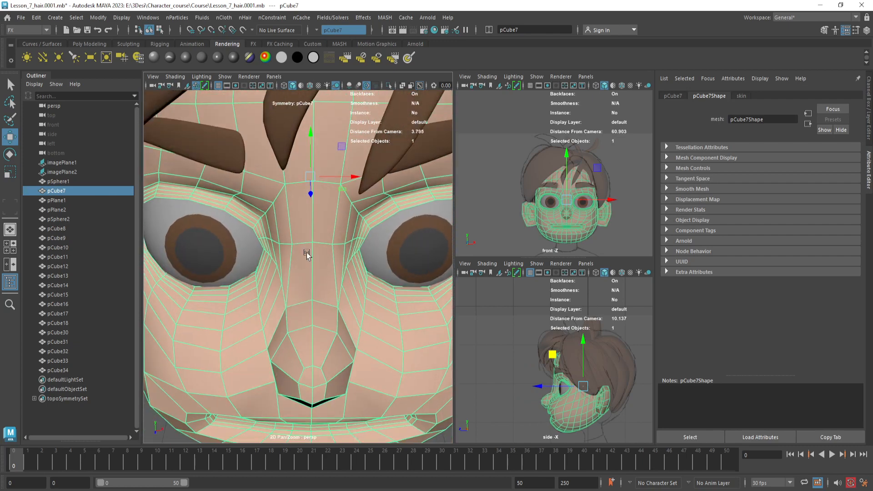
pyautogui.moveTo(307, 253); pyautogui.dragTo(307, 166, button='right')
pyautogui.doubleClick(321, 242)
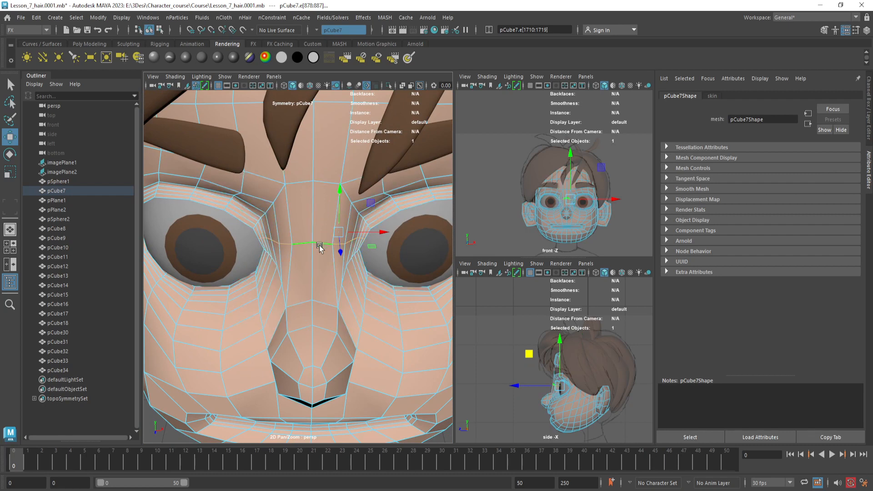
pyautogui.keyDown('shift'); pyautogui.moveTo(319, 245); pyautogui.dragTo(313, 336, button='right'); pyautogui.keyUp('shift')
pyautogui.keyDown('alt'); pyautogui.moveTo(318, 308); pyautogui.dragTo(301, 278); pyautogui.keyUp('alt')
pyautogui.press('3')
pyautogui.click(361, 294)
# Step: Try Edit Edge Flow on the whole edge loop around the eyes, then undo it
pyautogui.click(305, 296)
pyautogui.press('1')
pyautogui.moveTo(297, 190); pyautogui.dragTo(296, 165, button='right')
pyautogui.doubleClick(285, 253)
pyautogui.scroll(-2, 282, 253)
pyautogui.keyDown('alt'); pyautogui.moveTo(318, 288); pyautogui.dragTo(249, 242); pyautogui.keyUp('alt')
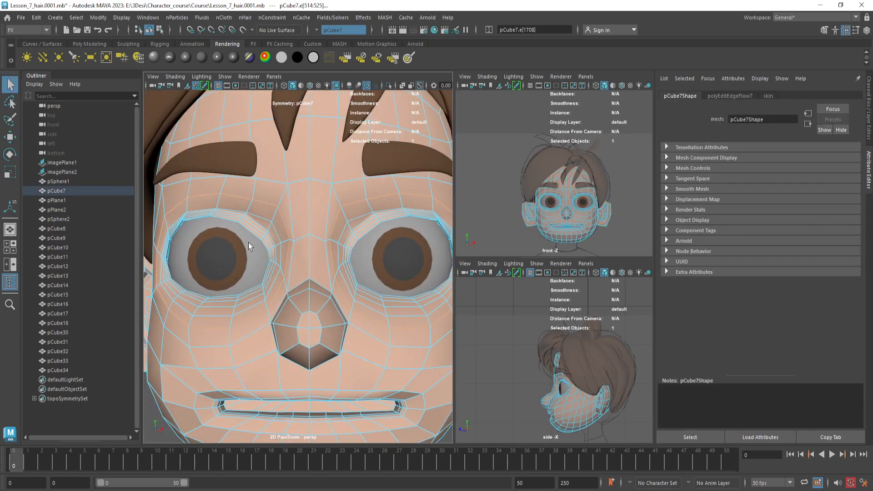
pyautogui.keyDown('alt'); pyautogui.moveTo(248, 242); pyautogui.dragTo(296, 243, button='middle'); pyautogui.keyUp('alt')
pyautogui.press('g')
pyautogui.scroll(3, 295, 251)
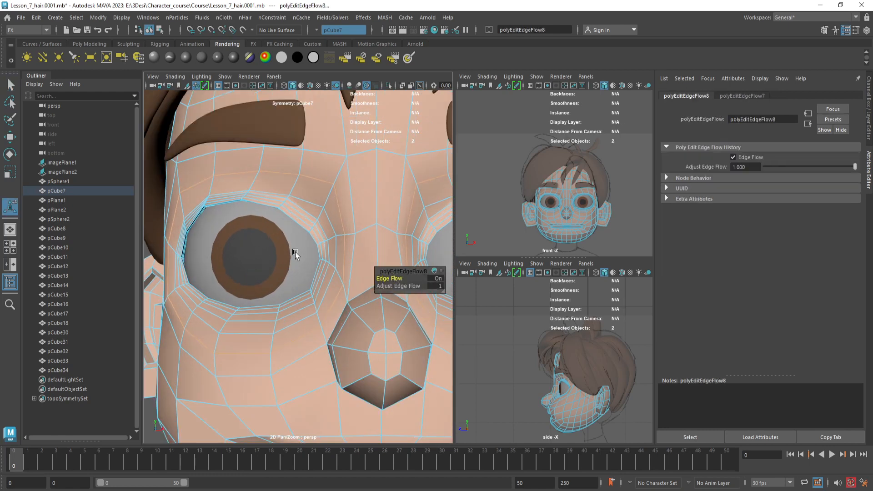
pyautogui.keyDown('alt'); pyautogui.moveTo(296, 252); pyautogui.dragTo(349, 256); pyautogui.keyUp('alt')
pyautogui.hotkey('ctrl', 'z')
pyautogui.press('3')
pyautogui.hotkey('ctrl', 'z')
pyautogui.hotkey('ctrl', 'z')
# Step: Try Edit Edge Flow on the eye-loop edges beside the nose bridge, then undo it
pyautogui.click(340, 224)
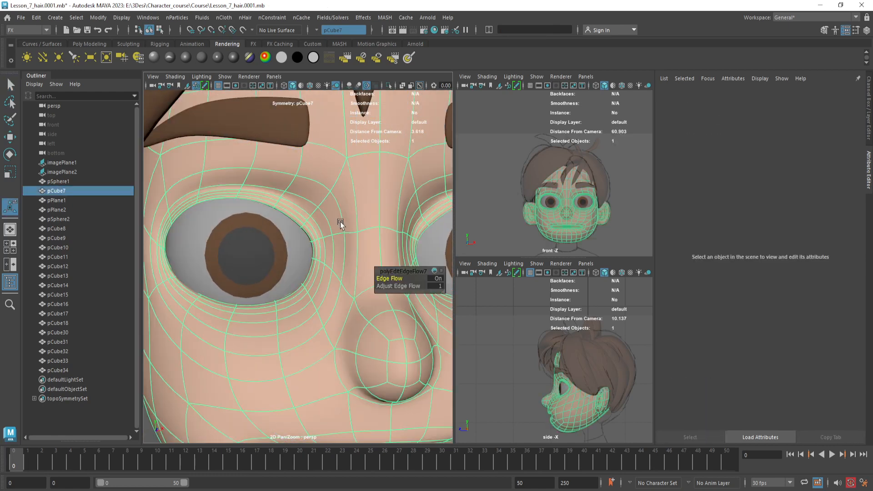
pyautogui.moveTo(341, 222); pyautogui.dragTo(344, 174, button='right')
pyautogui.click(342, 211)
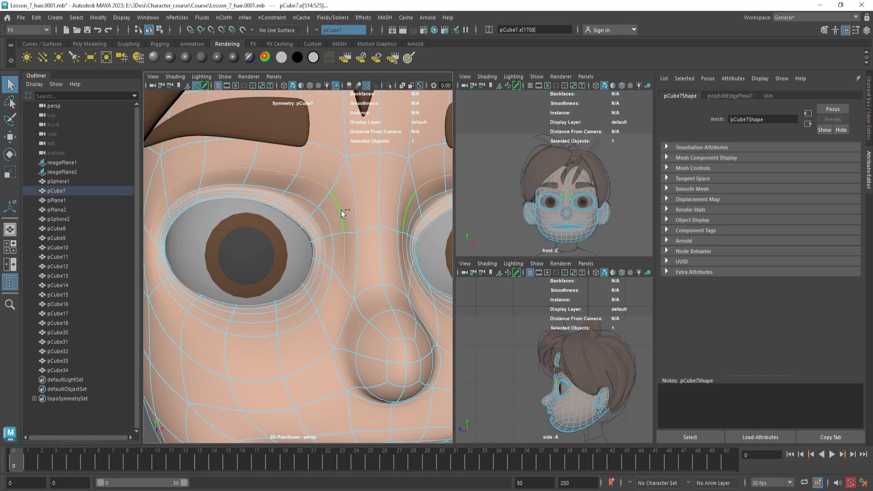
pyautogui.keyDown('shift'); pyautogui.moveTo(342, 211); pyautogui.dragTo(338, 303, button='right'); pyautogui.keyUp('shift')
pyautogui.click(327, 275)
pyautogui.keyDown('alt'); pyautogui.moveTo(327, 274); pyautogui.dragTo(352, 201); pyautogui.keyUp('alt')
pyautogui.hotkey('ctrl', 'z')
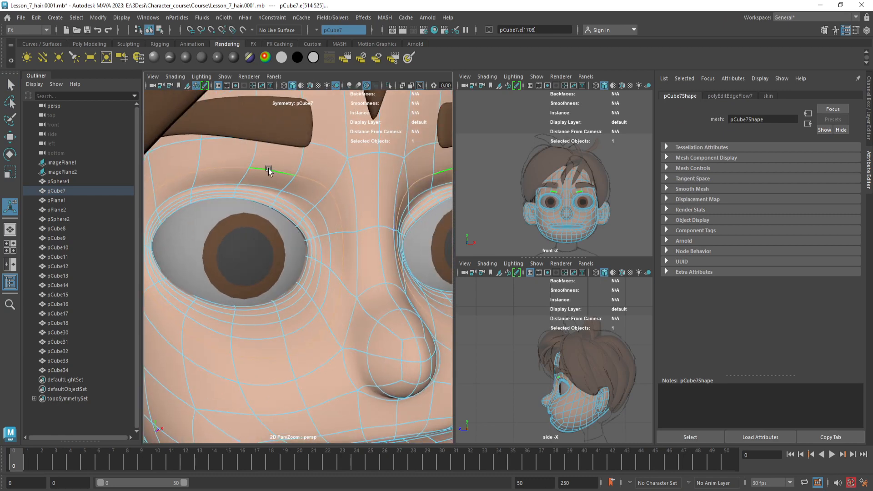
# Step: Apply Edit Edge Flow to a partial selection of the edge loop around the eyes, on both sides
pyautogui.click(289, 189)
pyautogui.keyDown('alt'); pyautogui.moveTo(366, 242); pyautogui.dragTo(352, 307); pyautogui.keyUp('alt')
pyautogui.click(345, 258)
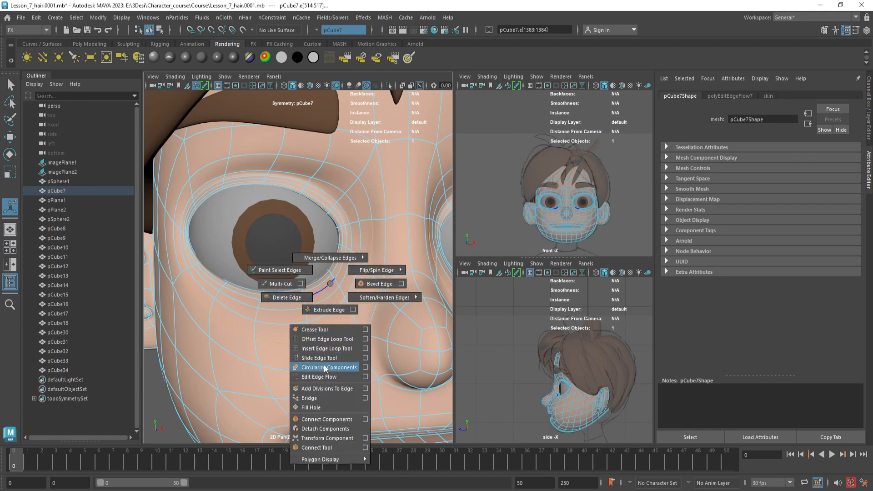
pyautogui.keyDown('shift'); pyautogui.moveTo(323, 379); pyautogui.dragTo(324, 377, button='right'); pyautogui.keyUp('shift')
pyautogui.keyDown('alt'); pyautogui.moveTo(357, 327); pyautogui.dragTo(360, 228); pyautogui.keyUp('alt')
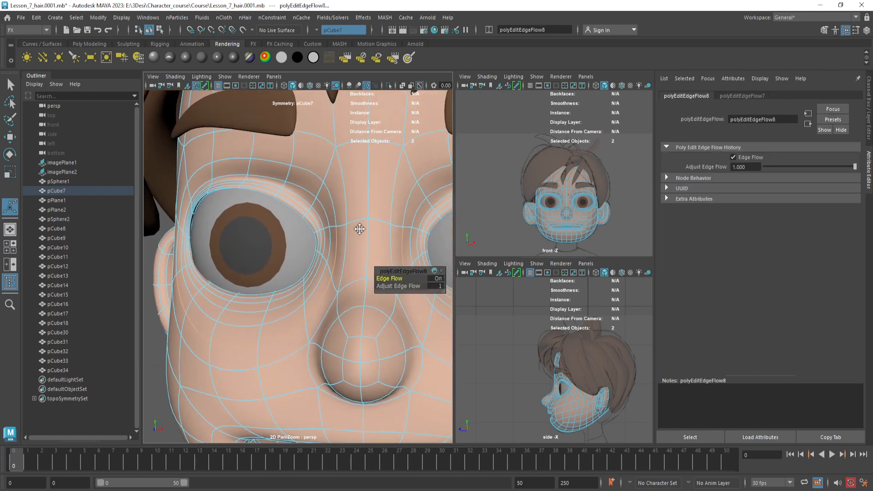
pyautogui.moveTo(353, 241); pyautogui.dragTo(362, 232, button='right')
# Step: Examine the eye sockets and nose bridge of the smoothed head in side and three-quarter views
pyautogui.scroll(-5, 362, 233)
pyautogui.keyDown('alt'); pyautogui.moveTo(358, 276); pyautogui.dragTo(240, 260); pyautogui.keyUp('alt')
pyautogui.scroll(3, 365, 272)
pyautogui.scroll(2, 362, 259)
pyautogui.click(337, 253)
pyautogui.scroll(-5, 295, 267)
pyautogui.press('3')
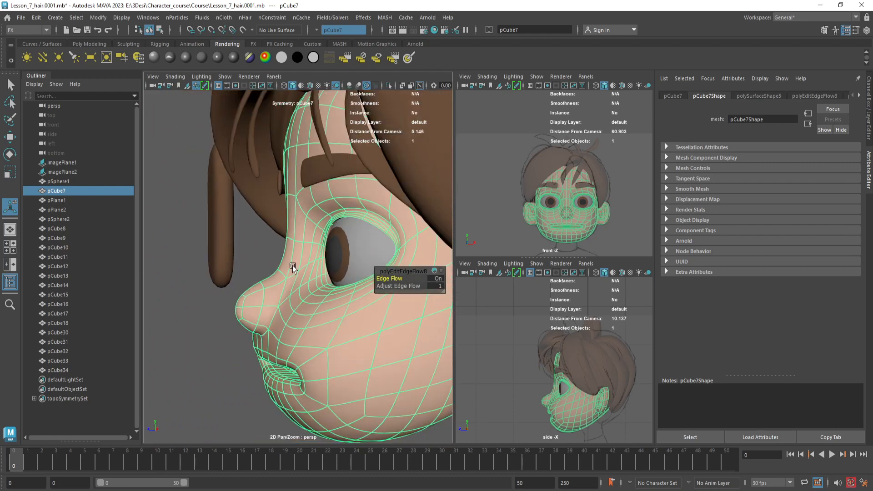
pyautogui.click(295, 273)
pyautogui.moveTo(296, 273)
pyautogui.keyDown('alt'); pyautogui.mouseDown()
pyautogui.moveTo(288, 277)
pyautogui.moveTo(318, 255)
pyautogui.moveTo(311, 276)
pyautogui.mouseUp(); pyautogui.keyUp('alt')
# Step: Apply Edit Edge Flow to the cheek edges curving below the eyes and preview the head smoothed
pyautogui.click(315, 264)
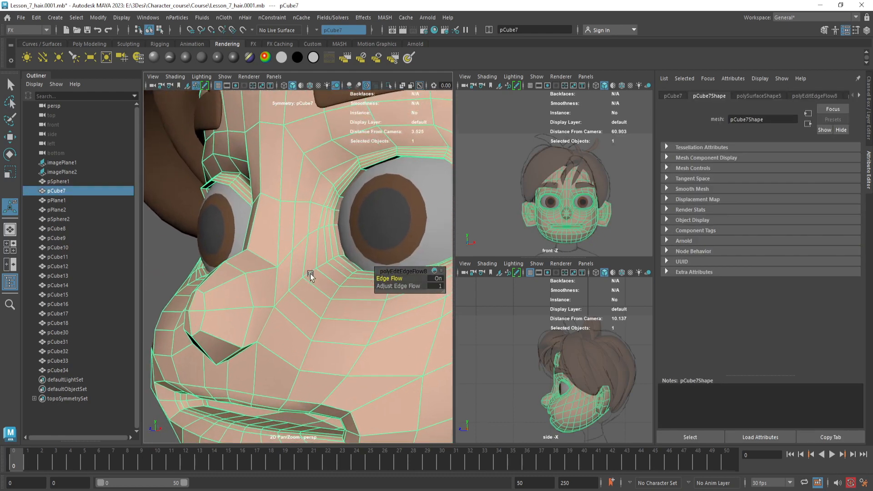
pyautogui.moveTo(315, 185); pyautogui.dragTo(315, 166, button='right')
pyautogui.click(305, 254)
pyautogui.scroll(-3, 320, 288)
pyautogui.keyDown('alt'); pyautogui.moveTo(320, 288); pyautogui.dragTo(307, 280); pyautogui.keyUp('alt')
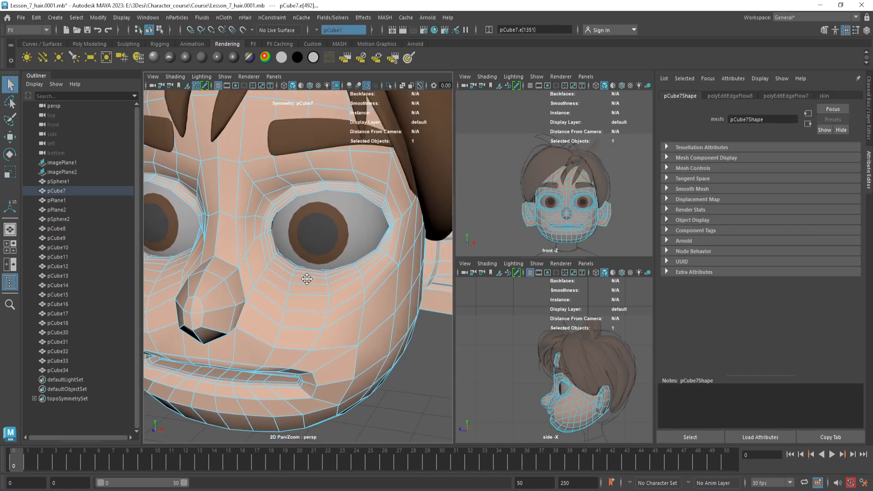
pyautogui.click(269, 289)
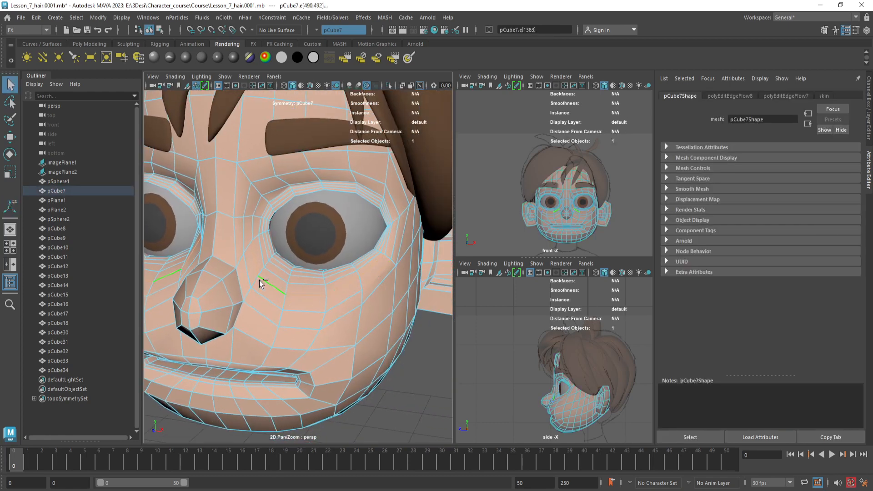
pyautogui.scroll(2, 251, 278)
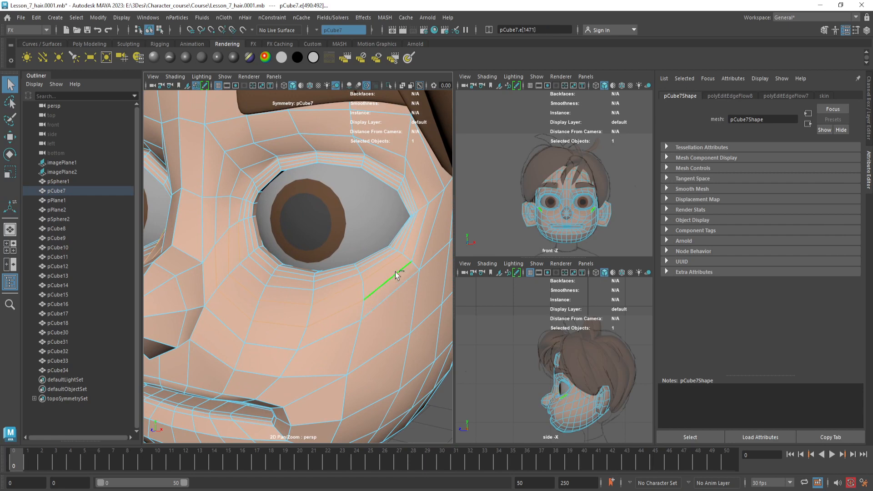
pyautogui.click(376, 287)
pyautogui.keyDown('shift'); pyautogui.rightClick(377, 281); pyautogui.keyUp('shift')
pyautogui.click(376, 374)
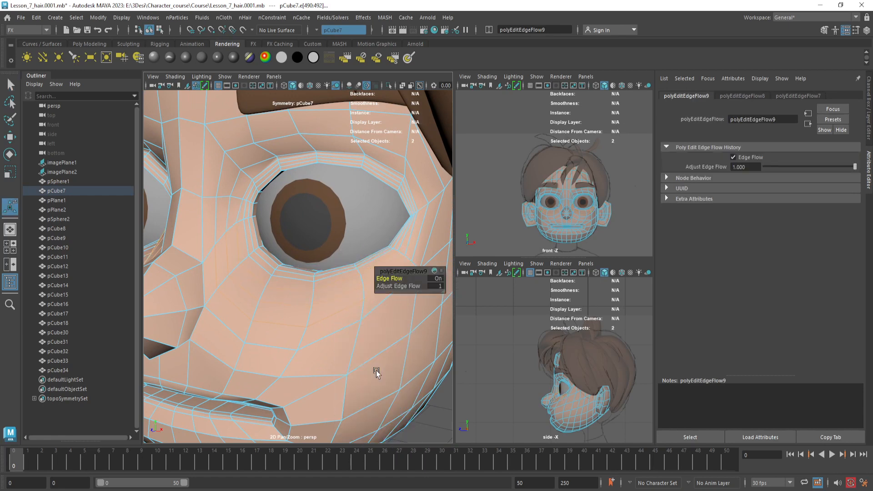
pyautogui.press('3')
pyautogui.keyDown('alt'); pyautogui.moveTo(302, 322); pyautogui.dragTo(351, 311); pyautogui.keyUp('alt')
pyautogui.click(291, 309)
# Step: Apply Edit Edge Flow to the vertical edge loops on both sides of the nose bridge
pyautogui.scroll(-4, 324, 299)
pyautogui.keyDown('alt'); pyautogui.moveTo(265, 282); pyautogui.dragTo(287, 276); pyautogui.keyUp('alt')
pyautogui.keyDown('alt'); pyautogui.moveTo(284, 273); pyautogui.dragTo(299, 269, button='middle'); pyautogui.keyUp('alt')
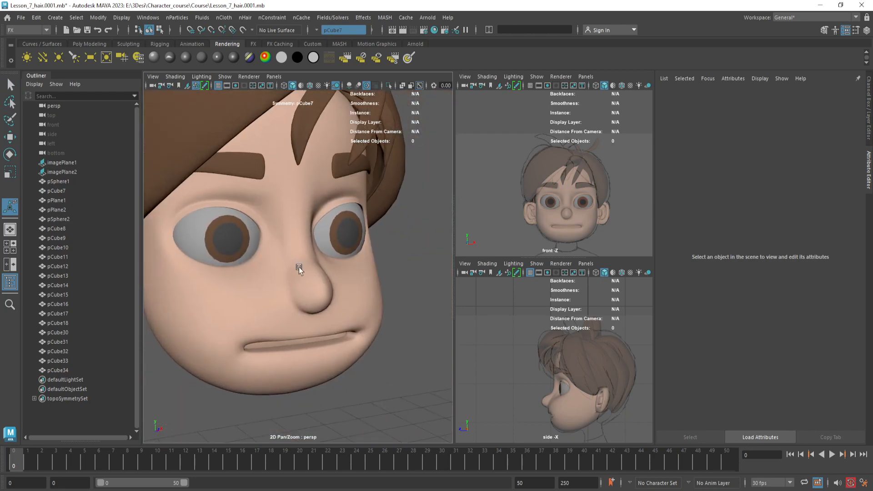
pyautogui.scroll(1, 298, 266)
pyautogui.click(292, 244)
pyautogui.press('1')
pyautogui.keyDown('alt'); pyautogui.moveTo(312, 243); pyautogui.dragTo(297, 240); pyautogui.keyUp('alt')
pyautogui.scroll(2, 291, 219)
pyautogui.moveTo(281, 191); pyautogui.dragTo(279, 167, button='right')
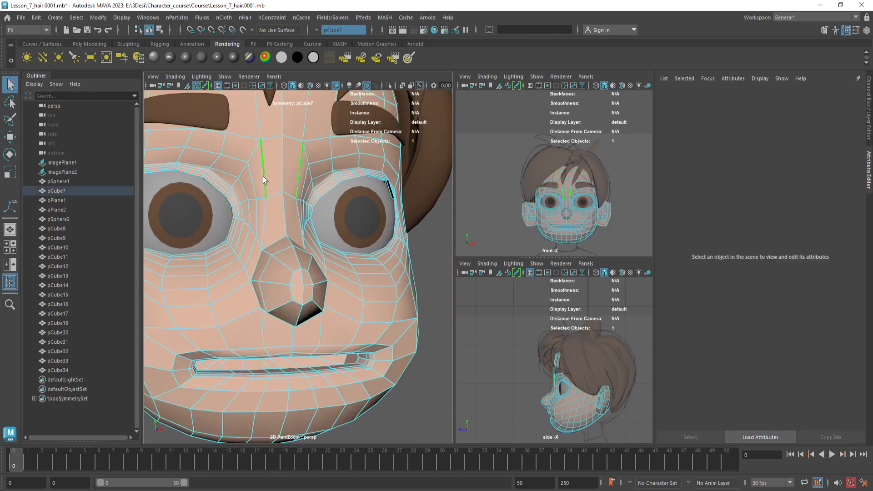
pyautogui.doubleClick(264, 177)
pyautogui.keyDown('alt'); pyautogui.moveTo(321, 219); pyautogui.dragTo(305, 221); pyautogui.keyUp('alt')
pyautogui.keyDown('shift'); pyautogui.moveTo(313, 295); pyautogui.dragTo(313, 311, button='right'); pyautogui.keyUp('shift')
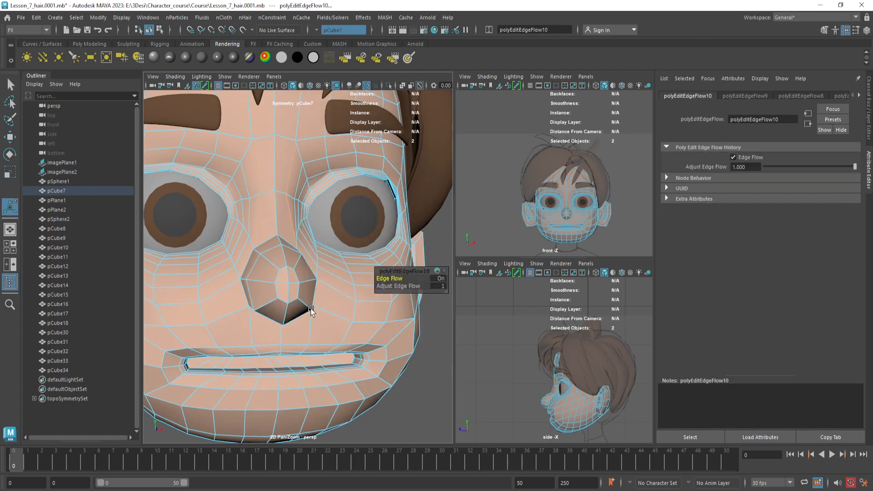
# Step: Apply Edit Edge Flow to the centre edge loop running down the nose bridge and clear the selection
pyautogui.keyDown('alt'); pyautogui.moveTo(312, 281); pyautogui.dragTo(296, 268); pyautogui.keyUp('alt')
pyautogui.doubleClick(249, 235)
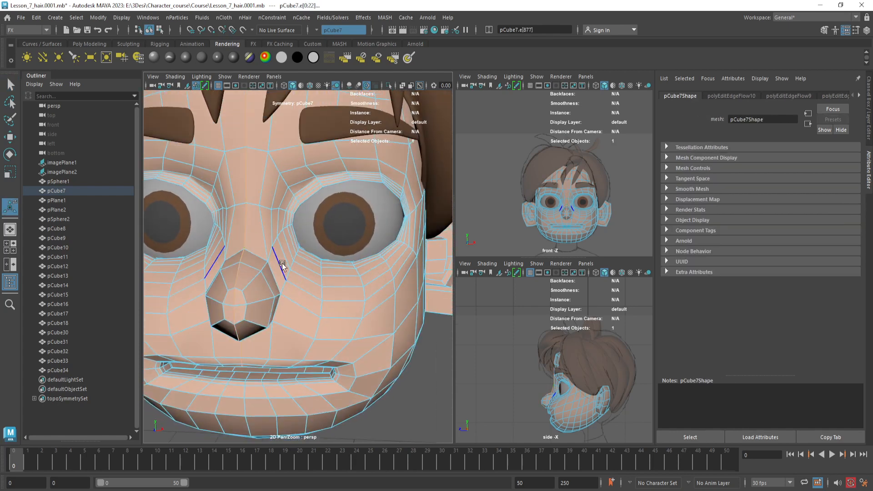
pyautogui.press('g')
pyautogui.keyDown('alt'); pyautogui.moveTo(298, 328); pyautogui.dragTo(302, 306); pyautogui.keyUp('alt')
pyautogui.hotkey('ctrl', 'z')
pyautogui.press('g')
pyautogui.hotkey('alt', 'd')
pyautogui.keyDown('alt'); pyautogui.moveTo(302, 307); pyautogui.dragTo(294, 269, button='right'); pyautogui.keyUp('alt')
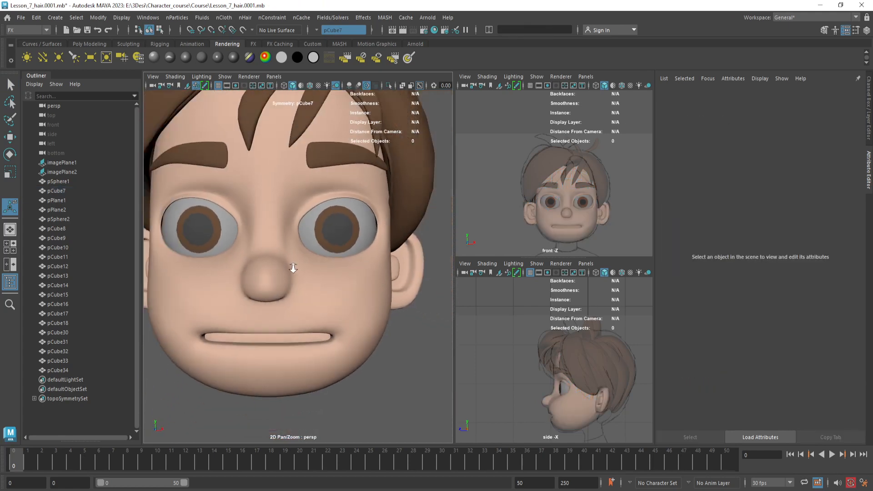
# Step: Compare the smoothed and unsmoothed head from several angles, examining the nose, eyes and mouth
pyautogui.keyDown('alt'); pyautogui.moveTo(293, 269); pyautogui.dragTo(347, 284); pyautogui.keyUp('alt')
pyautogui.click(347, 285)
pyautogui.keyDown('alt'); pyautogui.moveTo(347, 285); pyautogui.dragTo(357, 293, button='right'); pyautogui.keyUp('alt')
pyautogui.keyDown('alt'); pyautogui.moveTo(357, 292); pyautogui.dragTo(320, 289); pyautogui.keyUp('alt')
pyautogui.press('1')
pyautogui.keyDown('alt'); pyautogui.moveTo(319, 289); pyautogui.dragTo(298, 278, button='right'); pyautogui.keyUp('alt')
pyautogui.hotkey('alt', 'd')
pyautogui.keyDown('alt'); pyautogui.moveTo(297, 277); pyautogui.dragTo(259, 277); pyautogui.keyUp('alt')
pyautogui.keyDown('alt'); pyautogui.moveTo(259, 276); pyautogui.dragTo(295, 255, button='middle'); pyautogui.keyUp('alt')
pyautogui.click(295, 255)
pyautogui.press('3')
pyautogui.hotkey('alt', 'd')
pyautogui.keyDown('alt'); pyautogui.moveTo(295, 255); pyautogui.dragTo(269, 250); pyautogui.keyUp('alt')
pyautogui.keyDown('alt'); pyautogui.moveTo(270, 250); pyautogui.dragTo(276, 256, button='right'); pyautogui.keyUp('alt')
pyautogui.click(293, 269)
pyautogui.press('1')
pyautogui.keyDown('alt'); pyautogui.moveTo(292, 269); pyautogui.dragTo(318, 273); pyautogui.keyUp('alt')
pyautogui.hotkey('alt', 'd')
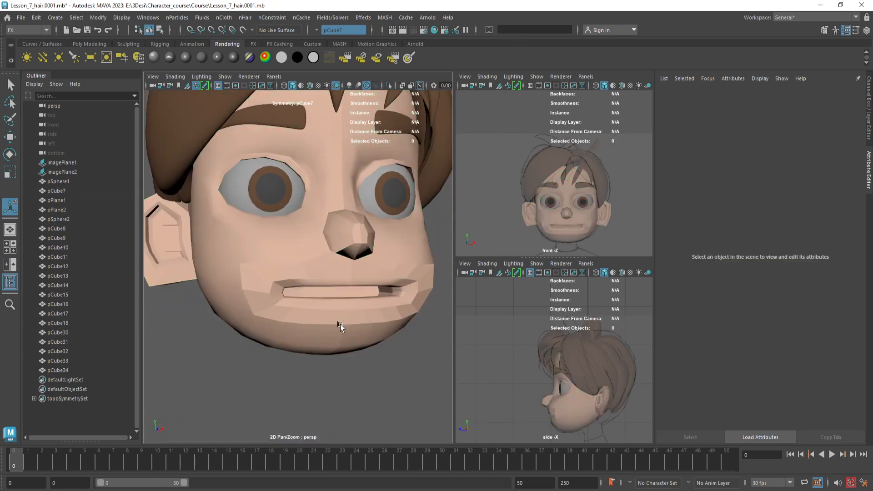
# Step: Select the head mesh and apply Soften Edge to all of its edges
pyautogui.keyDown('alt'); pyautogui.moveTo(341, 326); pyautogui.dragTo(309, 231); pyautogui.keyUp('alt')
pyautogui.click(324, 231)
pyautogui.keyDown('alt'); pyautogui.moveTo(369, 231); pyautogui.dragTo(350, 244, button='middle'); pyautogui.keyUp('alt')
pyautogui.keyDown('alt'); pyautogui.moveTo(350, 244); pyautogui.dragTo(307, 196, button='right'); pyautogui.keyUp('alt')
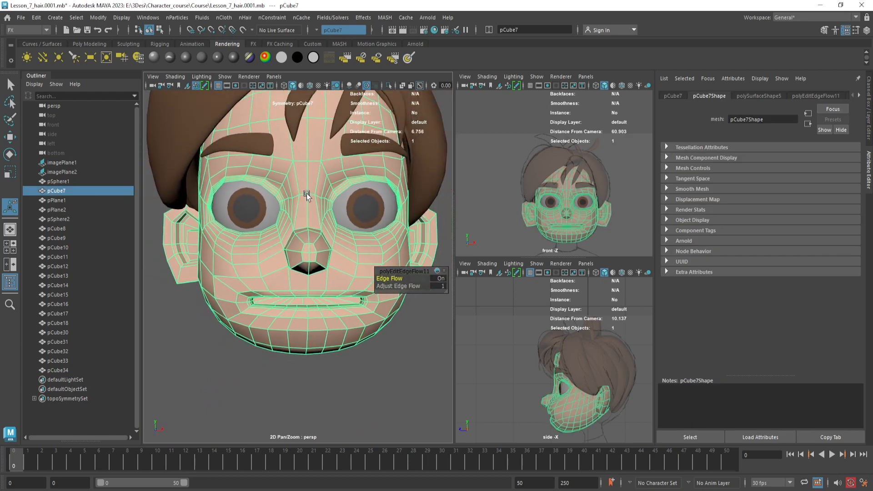
pyautogui.keyDown('shift'); pyautogui.rightClick(307, 196); pyautogui.keyUp('shift')
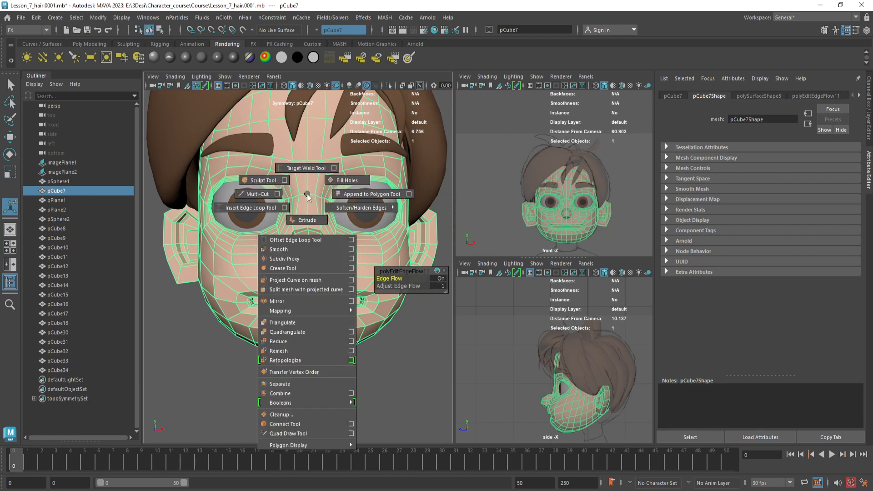
pyautogui.press('\\')
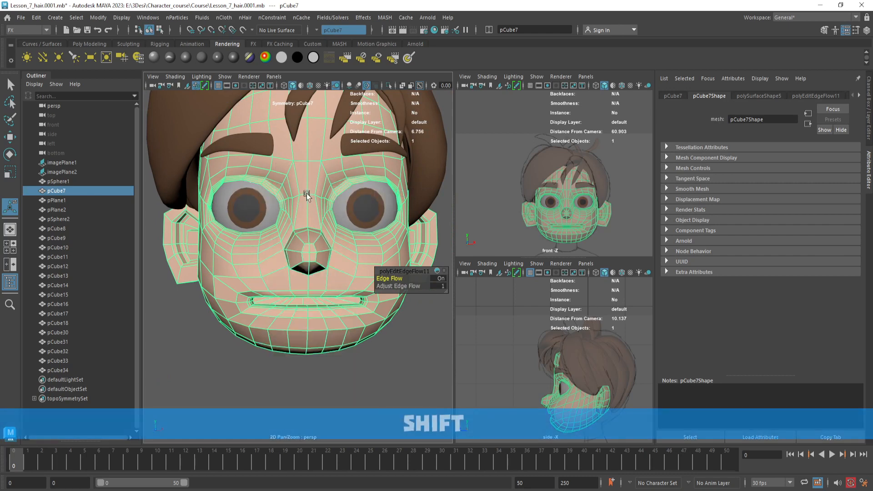
pyautogui.keyDown('shift'); pyautogui.rightClick(307, 195); pyautogui.keyUp('shift')
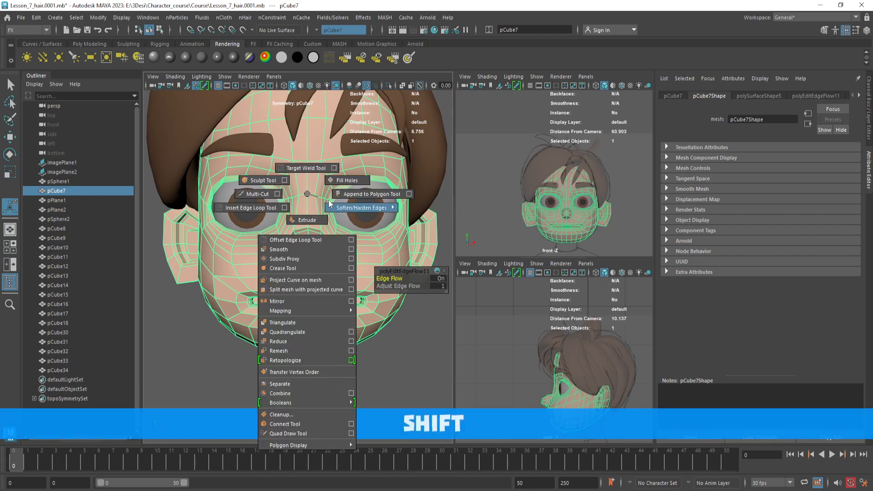
pyautogui.keyDown('shift'); pyautogui.moveTo(330, 204); pyautogui.dragTo(351, 209, button='right'); pyautogui.keyUp('shift')
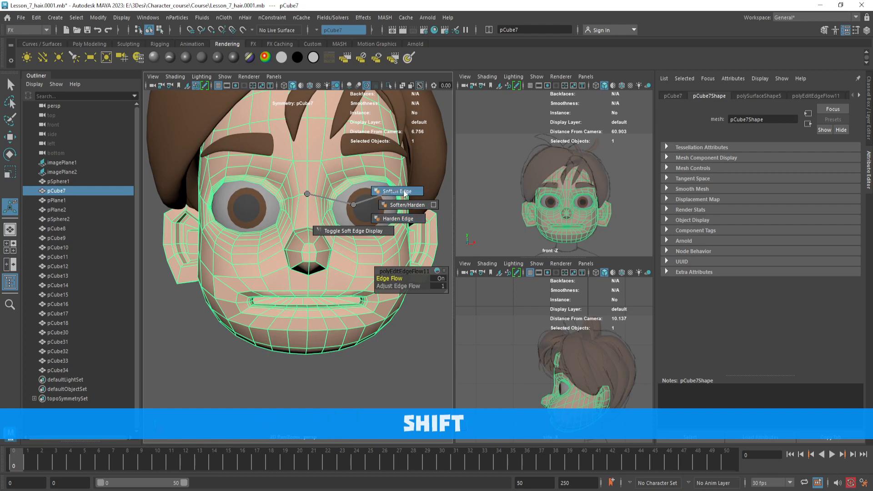
pyautogui.keyDown('shift'); pyautogui.moveTo(399, 195); pyautogui.dragTo(395, 193, button='right'); pyautogui.keyUp('shift')
# Step: Compare the softened head with smooth preview on and off, examining the shading around the nose and eyes
pyautogui.hotkey('alt', 'd')
pyautogui.keyDown('alt'); pyautogui.moveTo(354, 207); pyautogui.dragTo(323, 231); pyautogui.keyUp('alt')
pyautogui.scroll(-6, 356, 219)
pyautogui.scroll(6, 323, 245)
pyautogui.click(313, 241)
pyautogui.press('3')
pyautogui.hotkey('alt', 'd')
pyautogui.click(310, 192)
pyautogui.press('1')
# Step: Apply Harden Edge to the whole head mesh to compare the faceted shading
pyautogui.keyDown('shift'); pyautogui.moveTo(312, 190); pyautogui.dragTo(422, 223, button='right'); pyautogui.keyUp('shift')
pyautogui.hotkey('alt', 'd')
pyautogui.moveTo(357, 230)
pyautogui.keyDown('alt'); pyautogui.mouseDown()
pyautogui.moveTo(412, 219)
pyautogui.moveTo(368, 223)
pyautogui.mouseUp(); pyautogui.keyUp('alt')
# Step: Reapply Soften Edge to the whole head mesh and clear the selection
pyautogui.click(321, 200)
pyautogui.keyDown('shift'); pyautogui.moveTo(321, 201); pyautogui.dragTo(457, 198, button='right'); pyautogui.keyUp('shift')
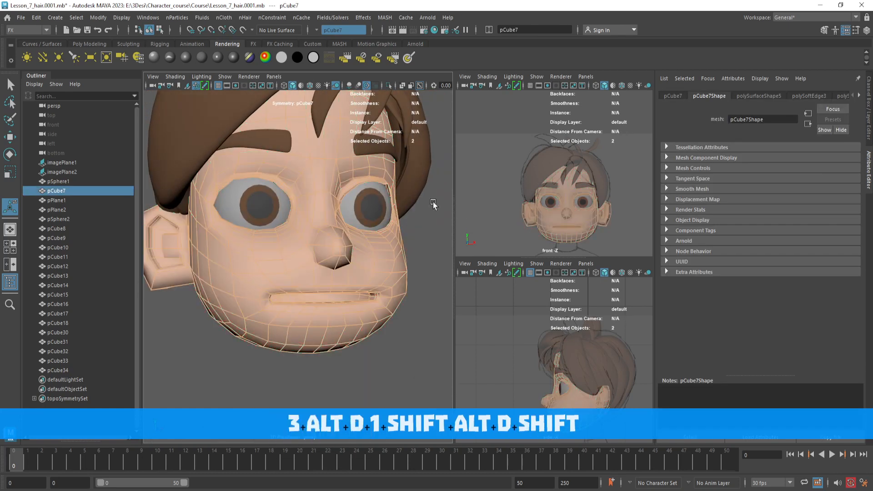
pyautogui.hotkey('alt', 'd')
# Step: Inspect the head's smooth preview from another angle and return it to the unsmoothed display
pyautogui.keyDown('alt'); pyautogui.moveTo(390, 219); pyautogui.dragTo(368, 258); pyautogui.keyUp('alt')
pyautogui.click(313, 228)
pyautogui.press('3')
pyautogui.hotkey('alt', 'd')
pyautogui.click(293, 255)
pyautogui.press('1')
pyautogui.keyDown('alt'); pyautogui.moveTo(368, 259); pyautogui.dragTo(373, 262, button='right'); pyautogui.keyUp('alt')
# Step: Adjust the height of the vertices on the underside of the nose and check the nose in smooth preview
pyautogui.keyDown('alt'); pyautogui.moveTo(373, 261); pyautogui.dragTo(294, 243); pyautogui.keyUp('alt')
pyautogui.moveTo(308, 191); pyautogui.dragTo(274, 194, button='right')
pyautogui.click(285, 203)
pyautogui.keyDown('alt'); pyautogui.moveTo(308, 212); pyautogui.dragTo(277, 218); pyautogui.keyUp('alt')
pyautogui.press('w')
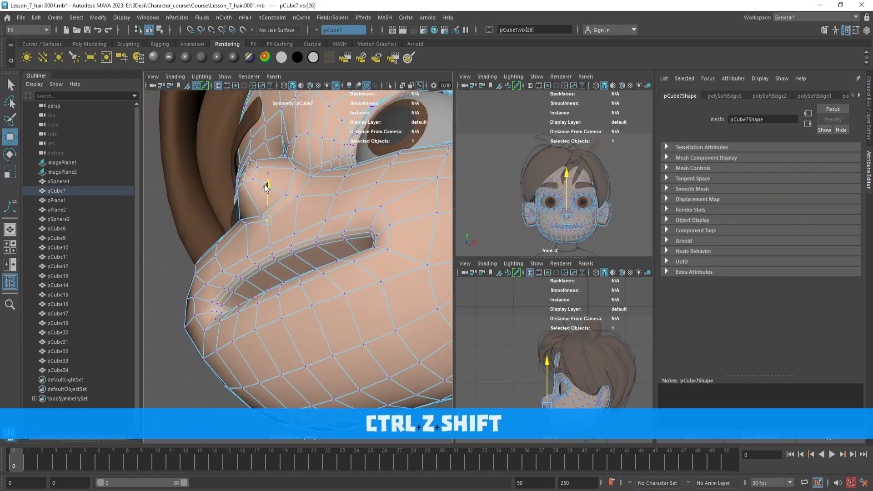
pyautogui.keyDown('alt'); pyautogui.moveTo(288, 201); pyautogui.dragTo(311, 197); pyautogui.keyUp('alt')
pyautogui.press('3')
pyautogui.moveTo(329, 216)
pyautogui.keyDown('alt'); pyautogui.mouseDown()
pyautogui.moveTo(385, 236)
pyautogui.moveTo(333, 225)
pyautogui.mouseUp(); pyautogui.keyUp('alt')
pyautogui.hotkey('alt', 'd')
pyautogui.click(333, 225)
pyautogui.press('1')
# Step: Insert an edge loop around the nose with Multi-Cut and apply Edit Edge Flow to it
pyautogui.keyDown('alt'); pyautogui.moveTo(331, 228); pyautogui.dragTo(321, 168, button='right'); pyautogui.keyUp('alt')
pyautogui.keyDown('alt'); pyautogui.moveTo(330, 188); pyautogui.dragTo(347, 185); pyautogui.keyUp('alt')
pyautogui.keyDown('shift'); pyautogui.moveTo(341, 177); pyautogui.dragTo(301, 179, button='right'); pyautogui.keyUp('shift')
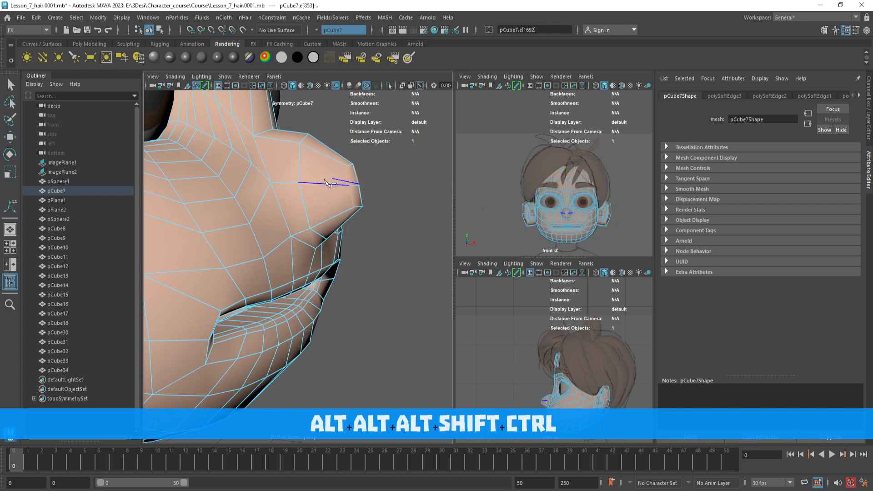
pyautogui.keyDown('ctrl'); pyautogui.click(327, 180); pyautogui.keyUp('ctrl')
pyautogui.press('q')
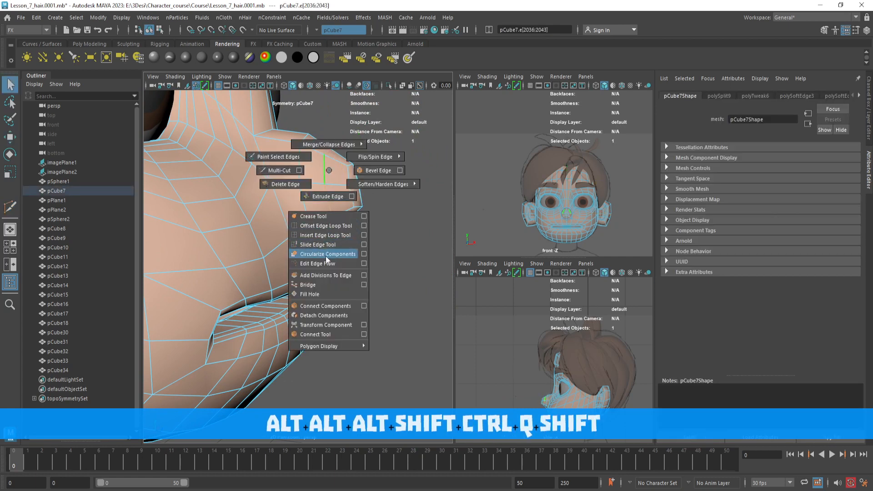
pyautogui.keyDown('shift'); pyautogui.moveTo(325, 260); pyautogui.dragTo(325, 264, button='right'); pyautogui.keyUp('shift')
# Step: Examine the rounded nose in smooth preview from the front and side
pyautogui.press('3')
pyautogui.hotkey('alt', 'd')
pyautogui.keyDown('alt'); pyautogui.moveTo(361, 228); pyautogui.dragTo(302, 217); pyautogui.keyUp('alt')
pyautogui.keyDown('alt'); pyautogui.moveTo(302, 217); pyautogui.dragTo(296, 217, button='right'); pyautogui.keyUp('alt')
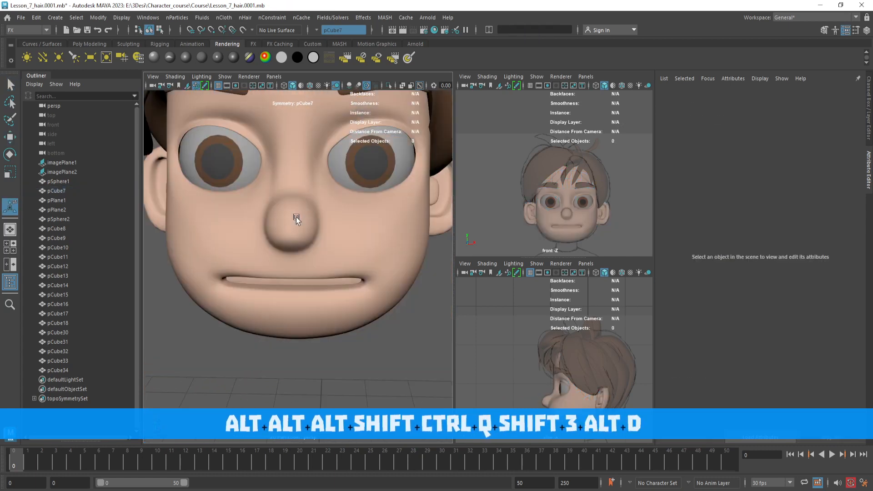
pyautogui.scroll(-5, 296, 217)
pyautogui.keyDown('alt'); pyautogui.moveTo(339, 223); pyautogui.dragTo(288, 222); pyautogui.keyUp('alt')
pyautogui.scroll(5, 287, 222)
# Step: Examine the unsmoothed head's topology around the nose, mouth and eyes from several angles
pyautogui.click(287, 218)
pyautogui.press('1')
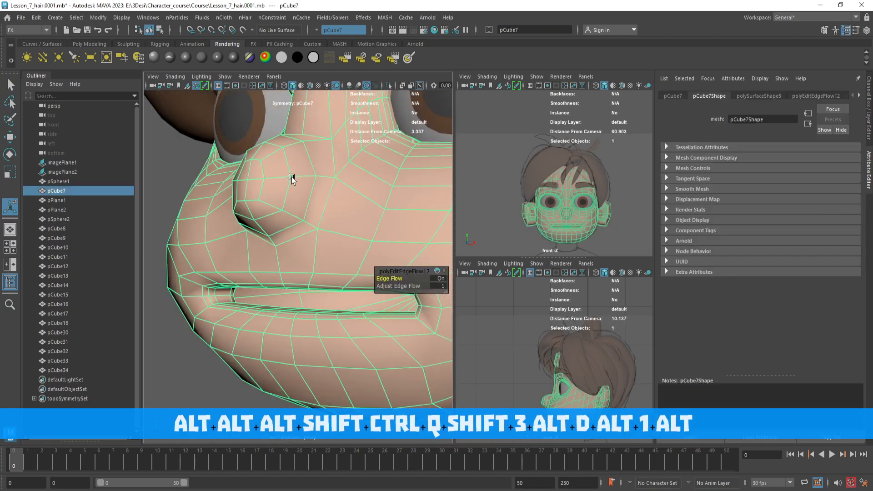
pyautogui.keyDown('alt'); pyautogui.moveTo(291, 178); pyautogui.dragTo(374, 186); pyautogui.keyUp('alt')
pyautogui.keyDown('alt'); pyautogui.moveTo(356, 248); pyautogui.dragTo(322, 245); pyautogui.keyUp('alt')
pyautogui.scroll(-6, 310, 131)
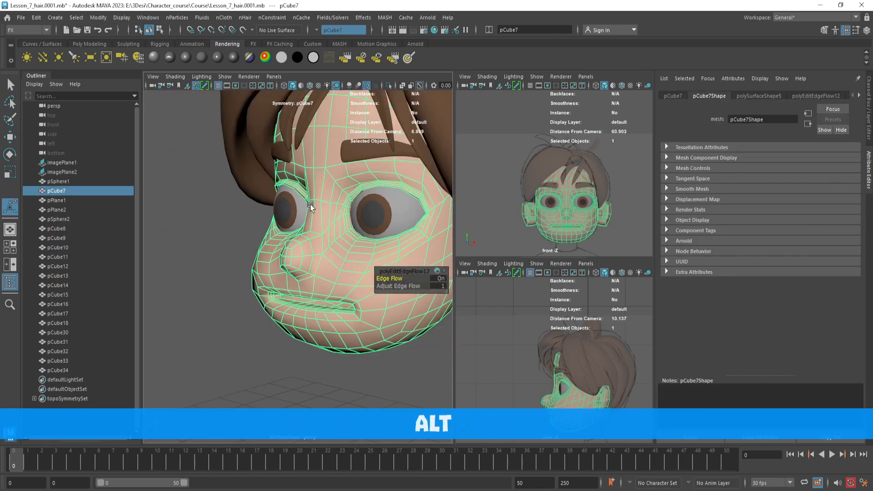
pyautogui.keyDown('alt'); pyautogui.moveTo(273, 199); pyautogui.dragTo(320, 156); pyautogui.keyUp('alt')
pyautogui.hotkey('alt', 'd')
pyautogui.click(319, 158)
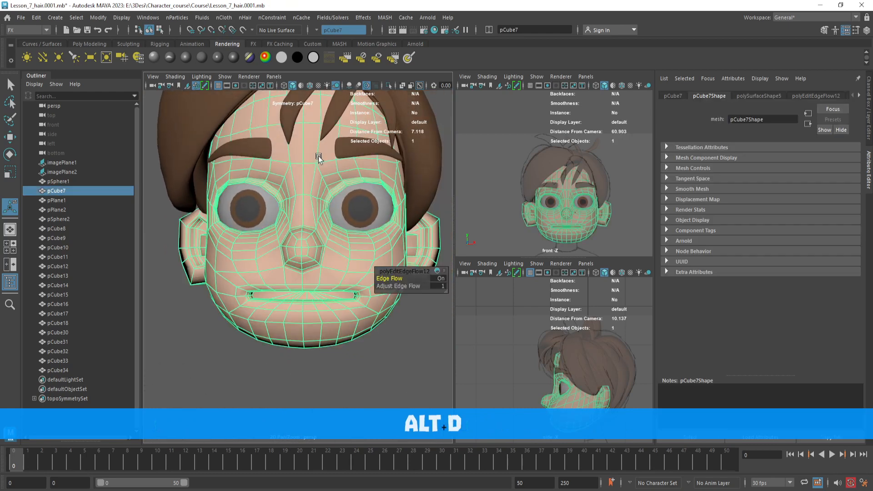
pyautogui.hotkey('alt', 'd')
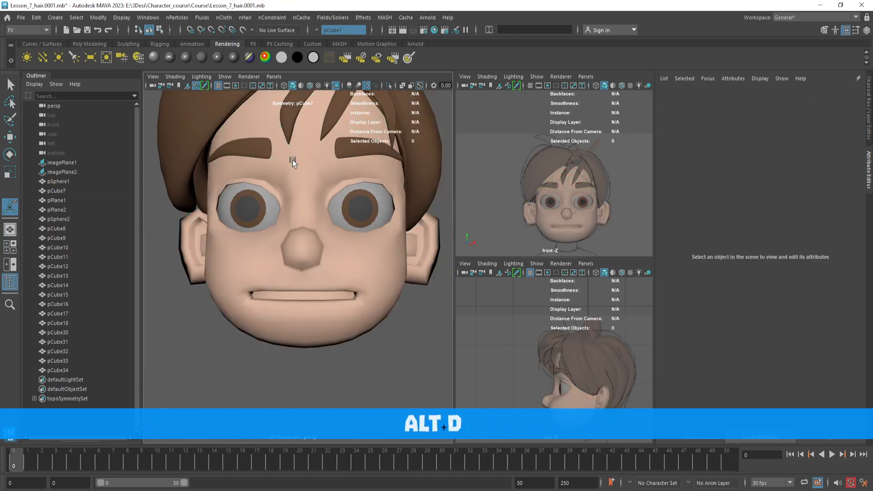
# Step: Activate the Sculpt Tool on the head mesh and undo the trial stroke
pyautogui.click(130, 44)
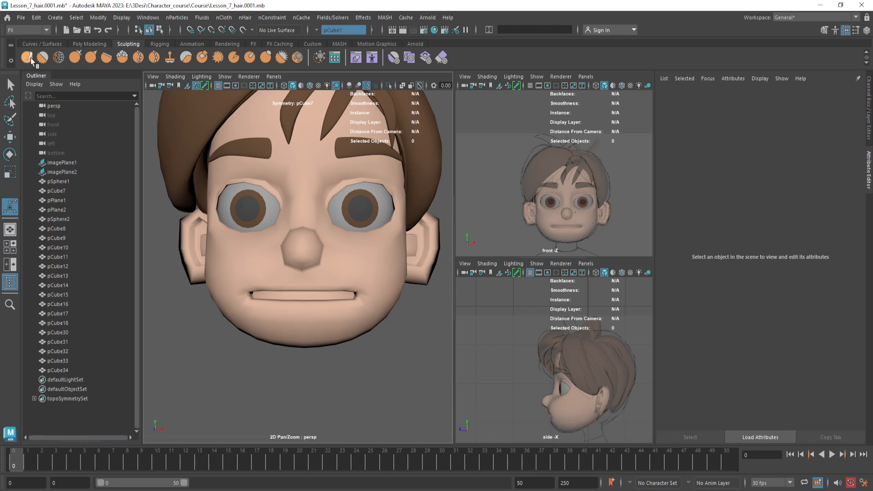
pyautogui.click(325, 184)
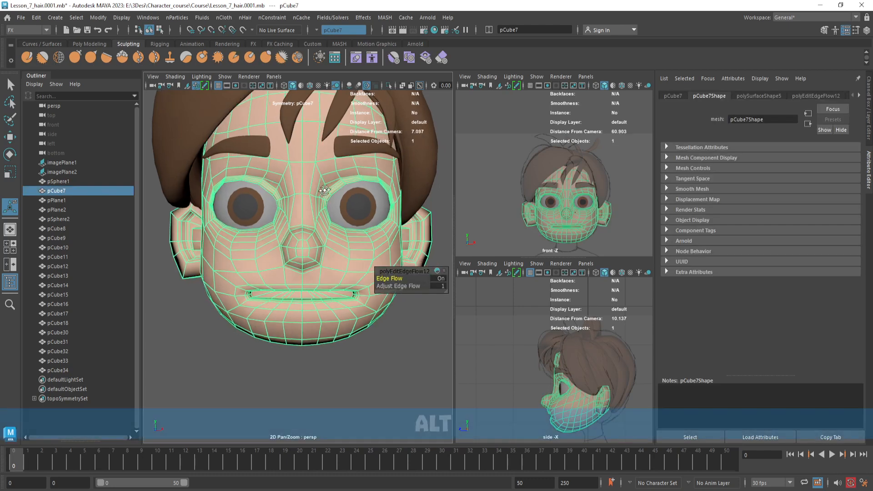
pyautogui.keyDown('alt'); pyautogui.moveTo(322, 190); pyautogui.dragTo(341, 166); pyautogui.keyUp('alt')
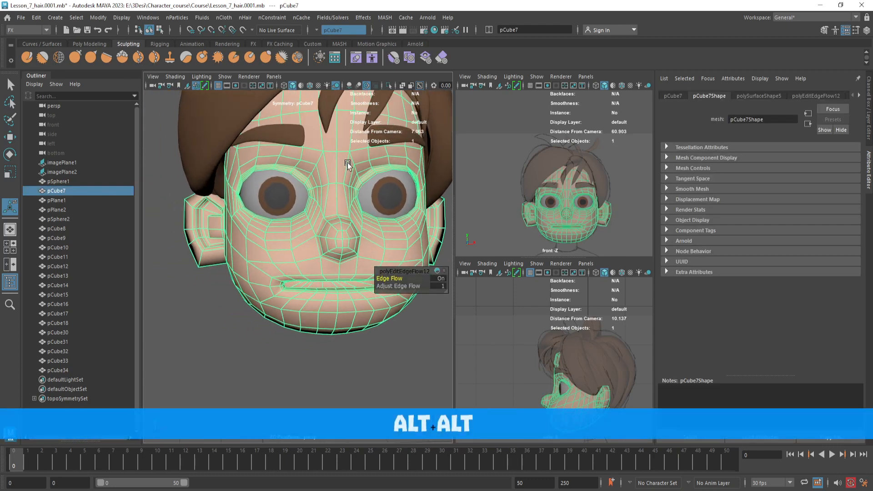
pyautogui.keyDown('shift'); pyautogui.moveTo(348, 163); pyautogui.dragTo(298, 150, button='right'); pyautogui.keyUp('shift')
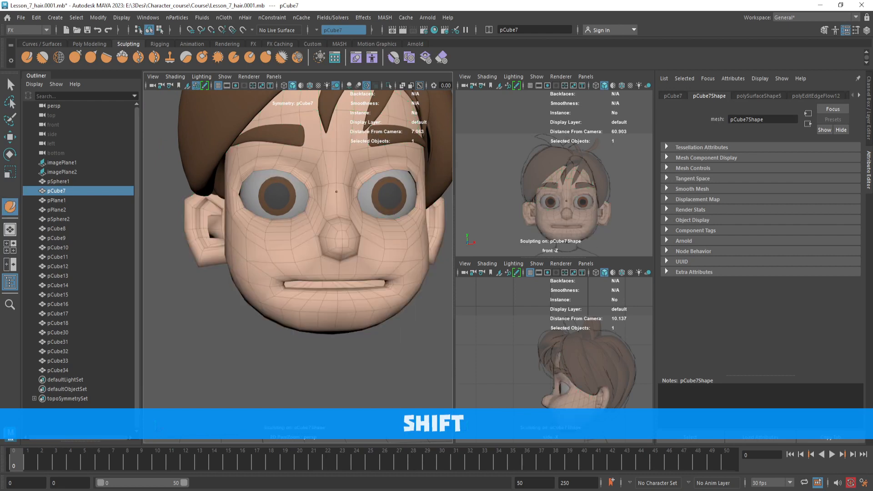
pyautogui.scroll(2, 298, 223)
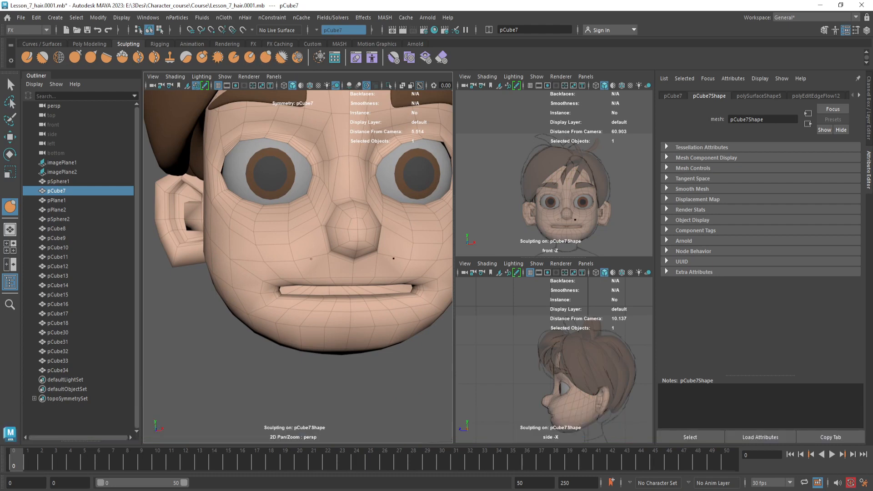
pyautogui.scroll(-3, 298, 264)
pyautogui.scroll(-4, 298, 266)
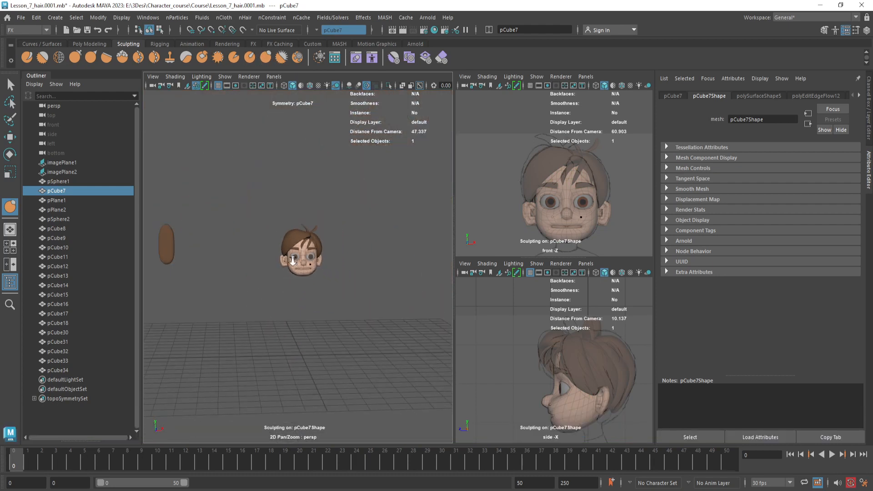
pyautogui.scroll(7, 298, 266)
pyautogui.hotkey('ctrl', 'z')
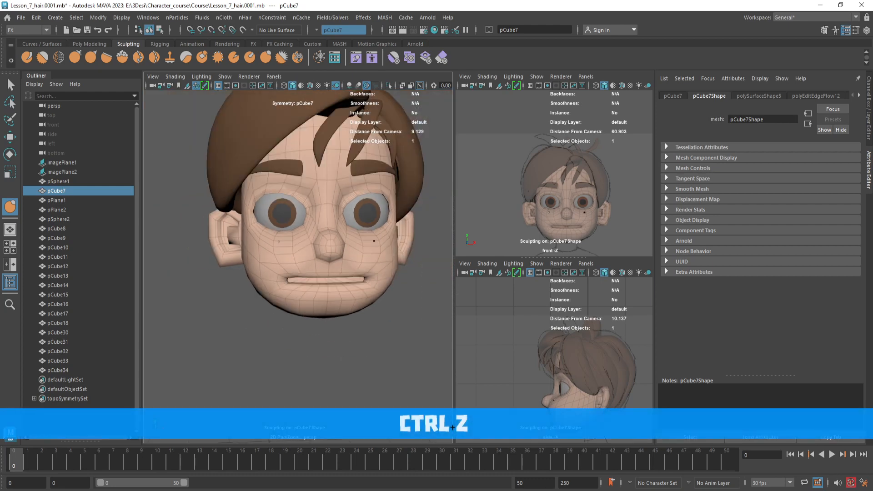
# Step: Adjust the sculpt brush's strength and enlarge the brush until it covers about one cheek
pyautogui.press('m')
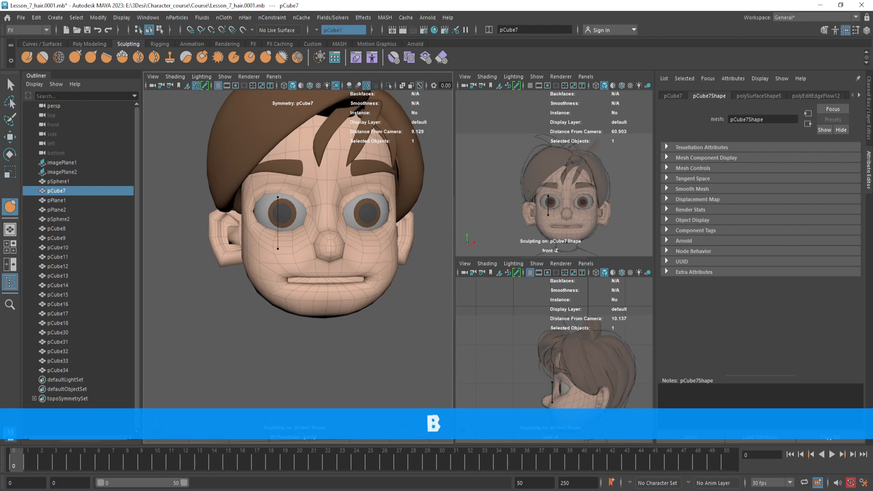
pyautogui.scroll(-10, 278, 249)
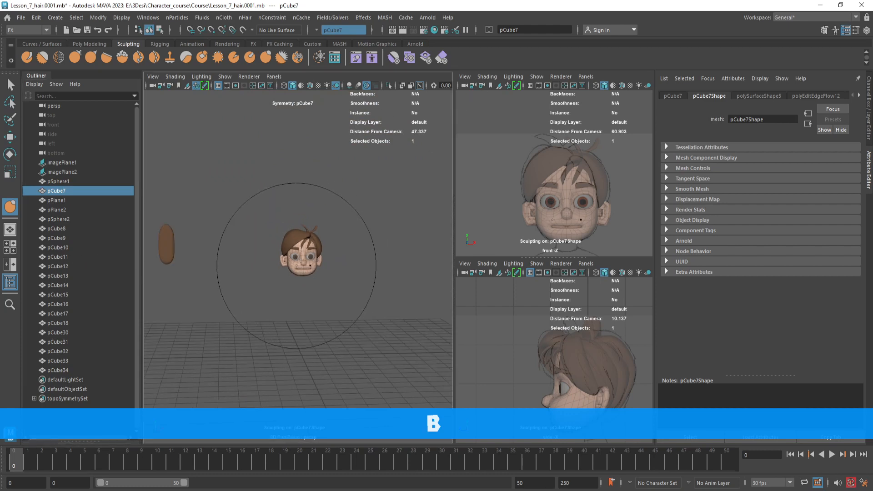
pyautogui.scroll(4, 300, 262)
pyautogui.scroll(-7, 297, 262)
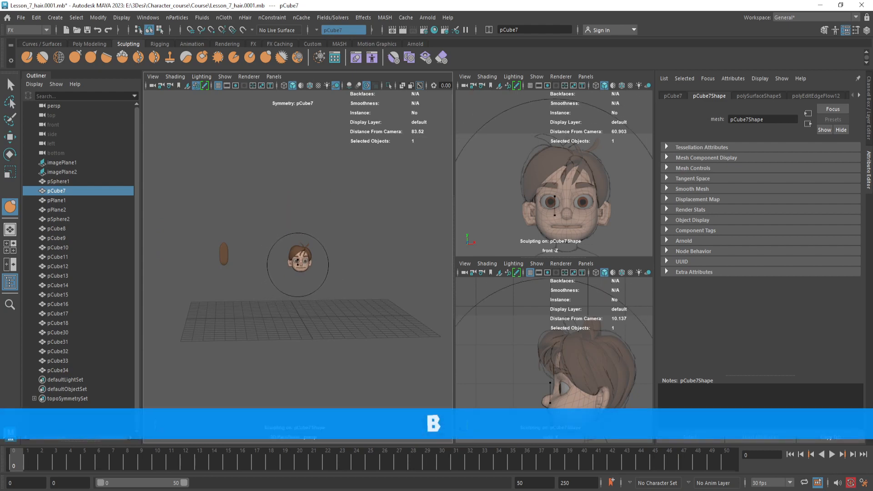
pyautogui.moveTo(298, 264); pyautogui.dragTo(279, 265)
pyautogui.scroll(10, 298, 265)
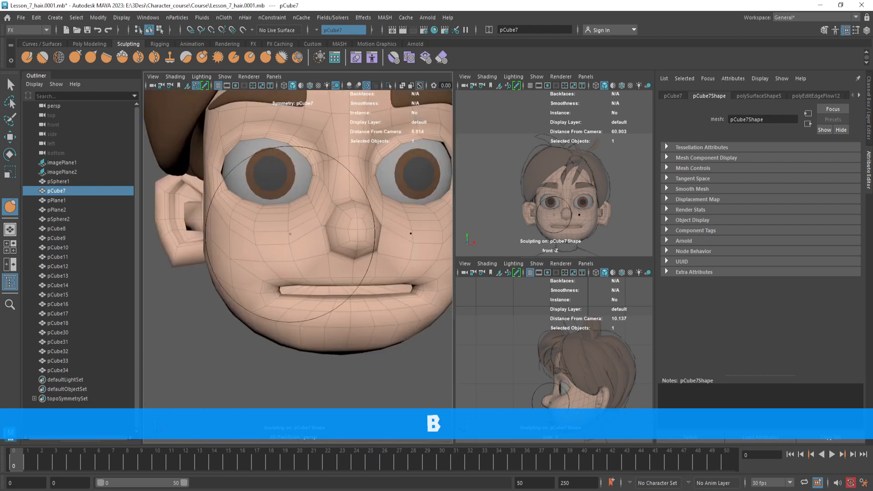
# Step: Reduce the sculpt brush size slightly and undo the trial strokes on the cheek
pyautogui.moveTo(295, 233)
pyautogui.keyDown('alt'); pyautogui.mouseDown()
pyautogui.moveTo(351, 234)
pyautogui.moveTo(273, 234)
pyautogui.moveTo(265, 244)
pyautogui.moveTo(273, 251)
pyautogui.moveTo(245, 245)
pyautogui.moveTo(290, 242)
pyautogui.moveTo(240, 247)
pyautogui.moveTo(288, 250)
pyautogui.moveTo(269, 262)
pyautogui.mouseUp(); pyautogui.keyUp('alt')
pyautogui.scroll(2, 271, 249)
pyautogui.press('b')
pyautogui.hotkey('ctrl', 'z')
pyautogui.hotkey('ctrl', 'z')
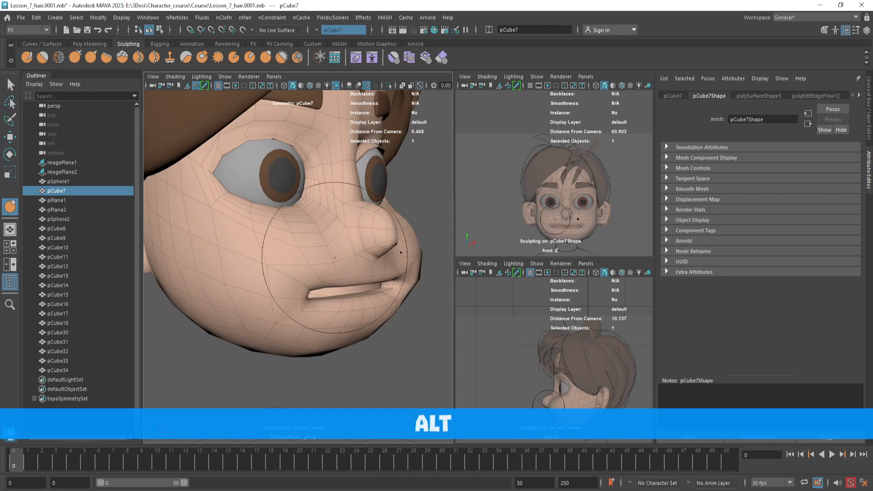
# Step: Smooth the mesh over the cheeks and mouth corners with the sculpt brush, undoing the last strokes
pyautogui.keyDown('alt'); pyautogui.moveTo(335, 258); pyautogui.dragTo(282, 260); pyautogui.keyUp('alt')
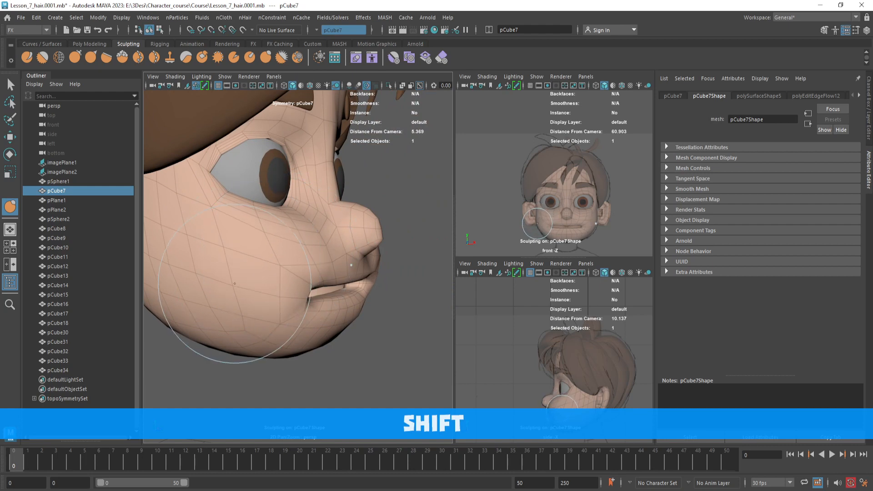
pyautogui.keyDown('alt'); pyautogui.moveTo(199, 264); pyautogui.dragTo(233, 278); pyautogui.keyUp('alt')
pyautogui.keyDown('alt'); pyautogui.moveTo(352, 215); pyautogui.dragTo(298, 241, button='middle'); pyautogui.keyUp('alt')
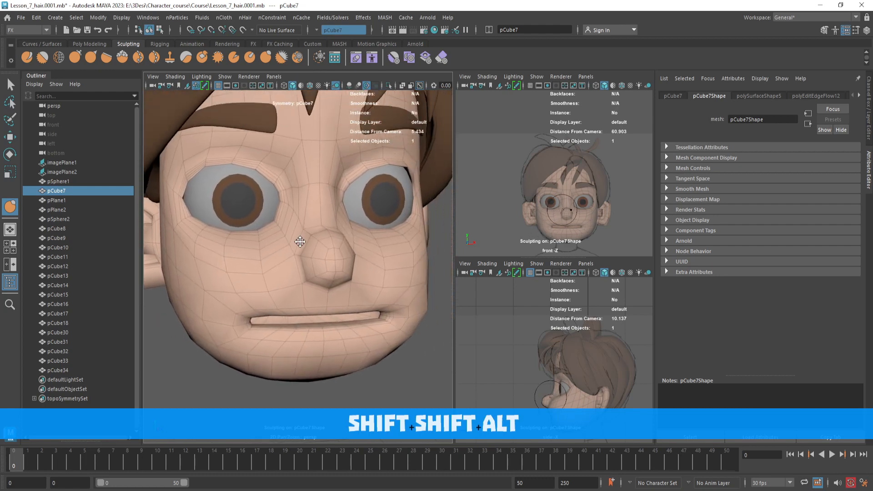
pyautogui.keyDown('alt'); pyautogui.moveTo(321, 227); pyautogui.dragTo(307, 236); pyautogui.keyUp('alt')
pyautogui.moveTo(314, 205)
pyautogui.keyDown('alt'); pyautogui.mouseDown(button='middle')
pyautogui.moveTo(322, 209)
pyautogui.moveTo(316, 238)
pyautogui.mouseUp(button='middle'); pyautogui.keyUp('alt')
pyautogui.moveTo(316, 238)
pyautogui.keyDown('alt'); pyautogui.mouseDown()
pyautogui.moveTo(334, 206)
pyautogui.moveTo(302, 259)
pyautogui.moveTo(253, 248)
pyautogui.moveTo(231, 255)
pyautogui.moveTo(301, 267)
pyautogui.moveTo(279, 253)
pyautogui.moveTo(344, 258)
pyautogui.moveTo(283, 267)
pyautogui.moveTo(313, 231)
pyautogui.mouseUp(); pyautogui.keyUp('alt')
pyautogui.hotkey('ctrl', 'z')
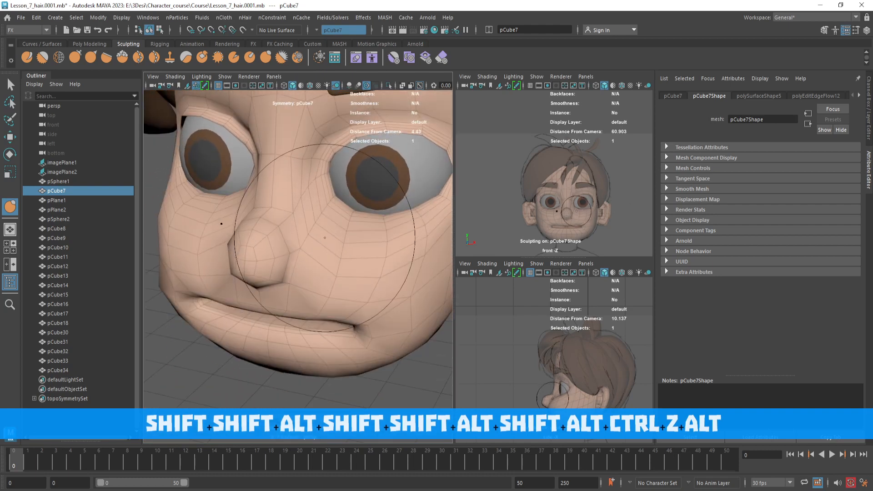
pyautogui.hotkey('ctrl', 'z')
# Step: Shrink the sculpt brush, smooth the cheek surface below the eye, undo the stray stroke and leave the Sculpt Tool
pyautogui.press('b')
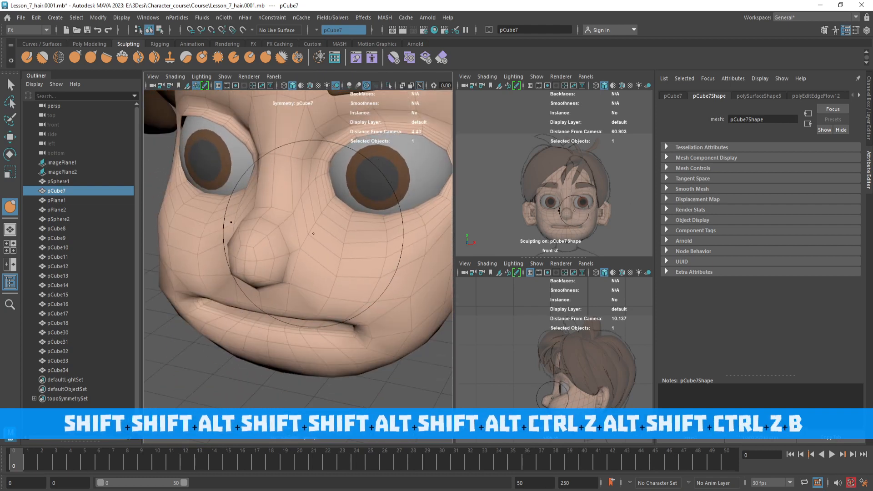
pyautogui.keyDown('shift'); pyautogui.moveTo(312, 234); pyautogui.dragTo(318, 235); pyautogui.keyUp('shift')
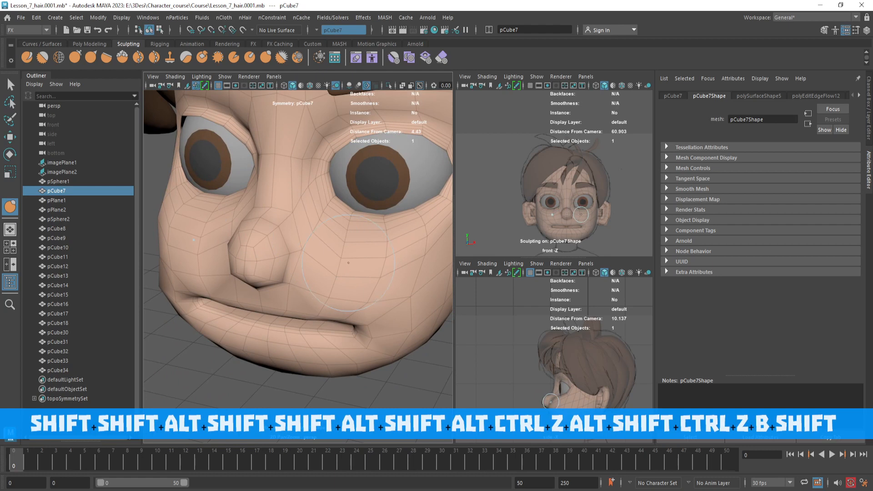
pyautogui.moveTo(395, 276)
pyautogui.mouseDown()
pyautogui.moveTo(406, 269)
pyautogui.moveTo(360, 187)
pyautogui.moveTo(325, 263)
pyautogui.moveTo(355, 215)
pyautogui.moveTo(359, 225)
pyautogui.moveTo(346, 228)
pyautogui.moveTo(226, 173)
pyautogui.moveTo(259, 191)
pyautogui.moveTo(276, 188)
pyautogui.moveTo(295, 234)
pyautogui.mouseUp()
pyautogui.hotkey('ctrl', 'z')
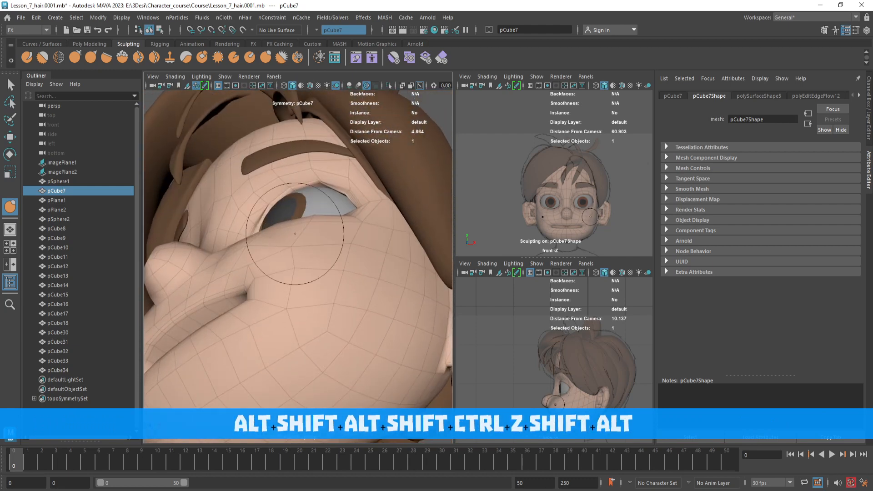
pyautogui.keyDown('alt'); pyautogui.moveTo(322, 283); pyautogui.dragTo(342, 295); pyautogui.keyUp('alt')
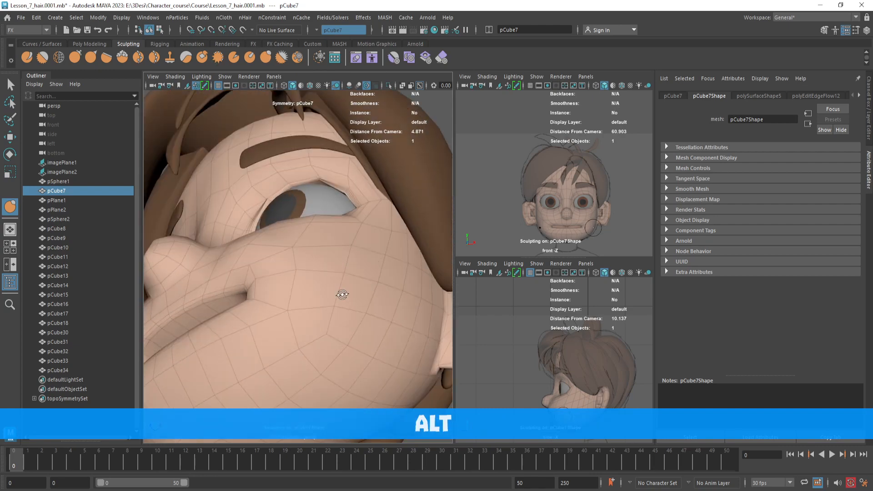
pyautogui.moveTo(288, 244)
pyautogui.keyDown('alt'); pyautogui.mouseDown()
pyautogui.moveTo(363, 257)
pyautogui.moveTo(318, 295)
pyautogui.moveTo(311, 266)
pyautogui.moveTo(318, 272)
pyautogui.mouseUp(); pyautogui.keyUp('alt')
pyautogui.hotkey('alt', 'q')
# Step: Preview the whole head smoothed and examine the sculpted cheeks and the nose's underside
pyautogui.scroll(-6, 311, 263)
pyautogui.hotkey('alt', 'd')
pyautogui.click(288, 258)
pyautogui.press('3')
pyautogui.hotkey('alt', 'd')
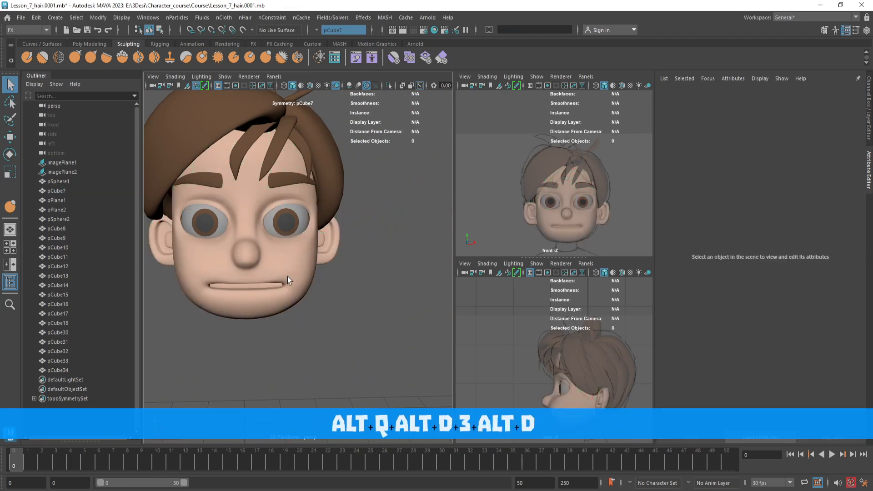
pyautogui.keyDown('alt'); pyautogui.moveTo(290, 260); pyautogui.dragTo(298, 260, button='middle'); pyautogui.keyUp('alt')
pyautogui.keyDown('alt'); pyautogui.moveTo(299, 259); pyautogui.dragTo(352, 218); pyautogui.keyUp('alt')
pyautogui.scroll(5, 297, 226)
# Step: Turn off smooth preview on the head and, with soft selection, move the centre vertex beneath the nose slightly forward
pyautogui.click(299, 218)
pyautogui.press('1')
pyautogui.moveTo(365, 191); pyautogui.dragTo(324, 192, button='right')
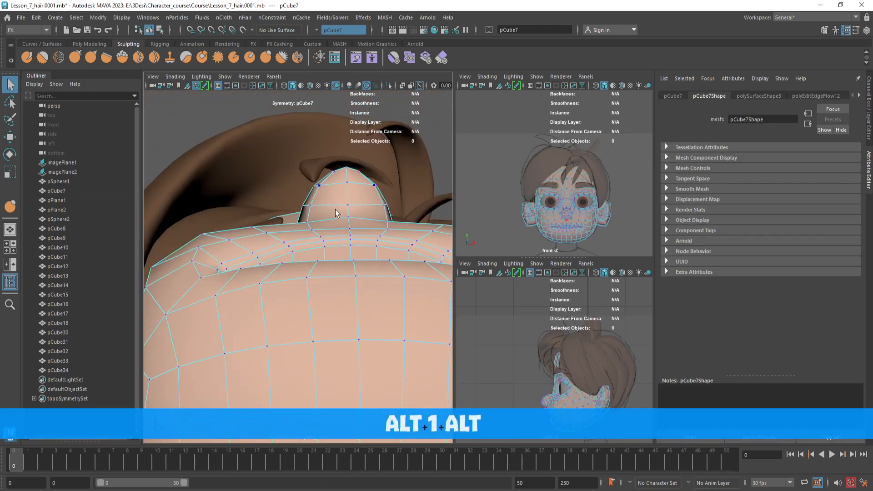
pyautogui.click(351, 229)
pyautogui.press('w')
pyautogui.press('b')
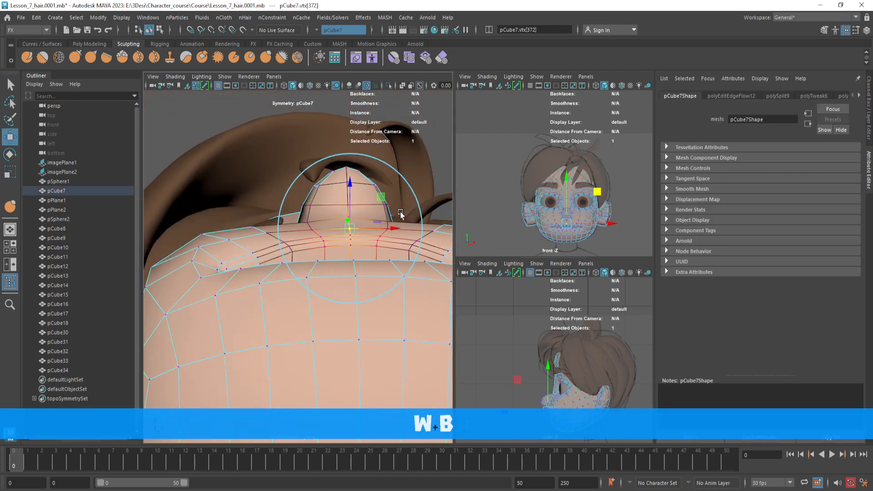
pyautogui.moveTo(350, 191); pyautogui.dragTo(352, 183)
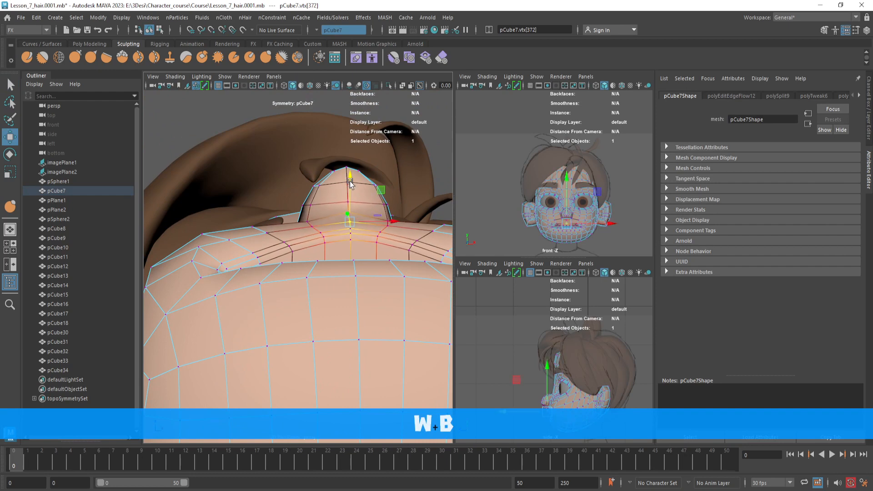
# Step: Reposition the vertices running outward from the base of the nose across the upper cheek, using soft selection
pyautogui.click(309, 224)
pyautogui.moveTo(311, 213); pyautogui.dragTo(311, 197)
pyautogui.click(265, 232)
pyautogui.moveTo(267, 216); pyautogui.dragTo(228, 218)
pyautogui.click(229, 239)
# Step: Preview the head smoothed and check the reshaped area between the nose and the upper lip
pyautogui.keyDown('alt'); pyautogui.moveTo(357, 218); pyautogui.dragTo(351, 263); pyautogui.keyUp('alt')
pyautogui.click(350, 227)
pyautogui.hotkey('alt', 'd')
pyautogui.click(370, 279)
pyautogui.scroll(-5, 370, 280)
pyautogui.hotkey('alt', 'd')
pyautogui.click(337, 278)
pyautogui.press('3')
pyautogui.hotkey('alt', 'd')
pyautogui.click(351, 245)
pyautogui.press('1')
pyautogui.keyDown('alt'); pyautogui.moveTo(369, 241); pyautogui.dragTo(328, 244, button='middle'); pyautogui.keyUp('alt')
pyautogui.scroll(3, 327, 244)
pyautogui.moveTo(327, 244)
pyautogui.keyDown('alt'); pyautogui.mouseDown()
pyautogui.moveTo(327, 257)
pyautogui.moveTo(351, 210)
pyautogui.moveTo(328, 243)
pyautogui.mouseUp(); pyautogui.keyUp('alt')
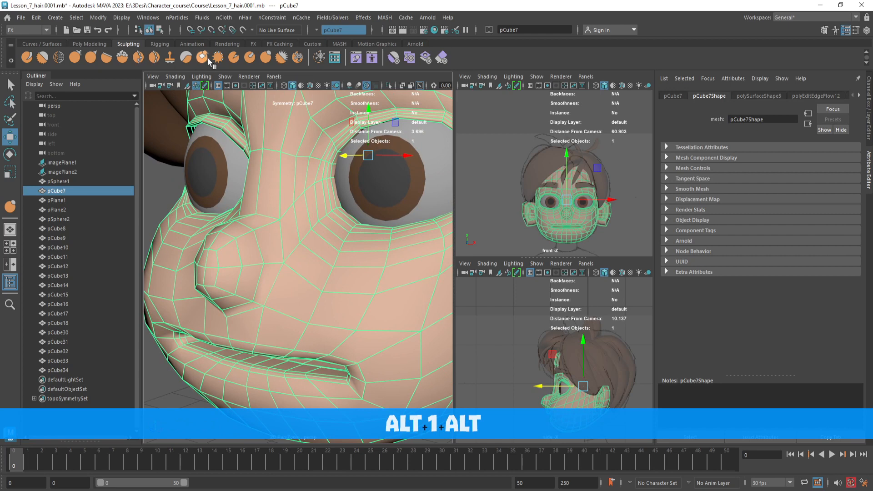
pyautogui.click(265, 58)
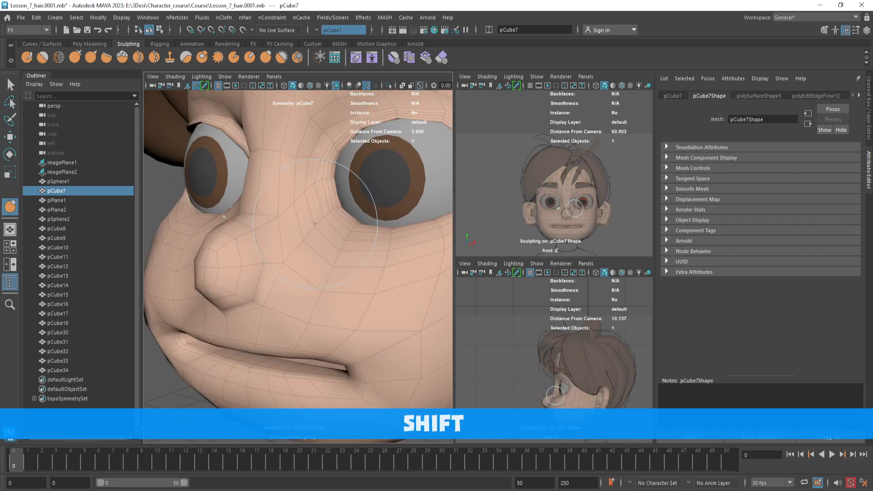
pyautogui.keyDown('alt'); pyautogui.moveTo(312, 231); pyautogui.dragTo(370, 238); pyautogui.keyUp('alt')
pyautogui.press('1')
pyautogui.hotkey('alt', 'd')
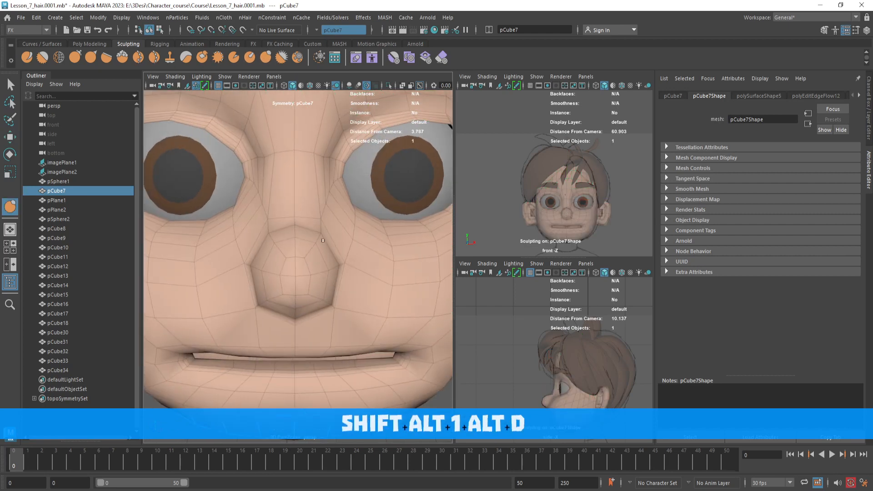
pyautogui.scroll(-4, 364, 249)
pyautogui.click(356, 261)
pyautogui.press('1')
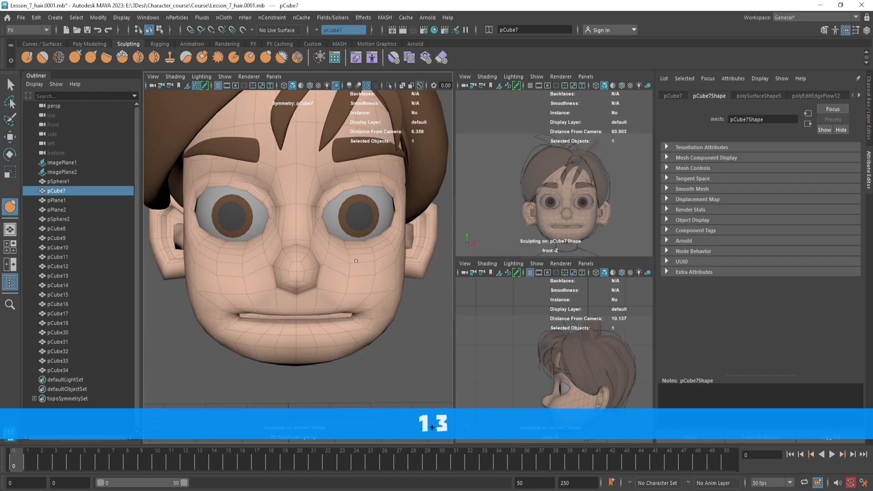
pyautogui.hotkey('alt', 'd')
pyautogui.press('q')
# Step: Examine the smoothed face up close around the nose and the outer eye area
pyautogui.hotkey('alt', 'd')
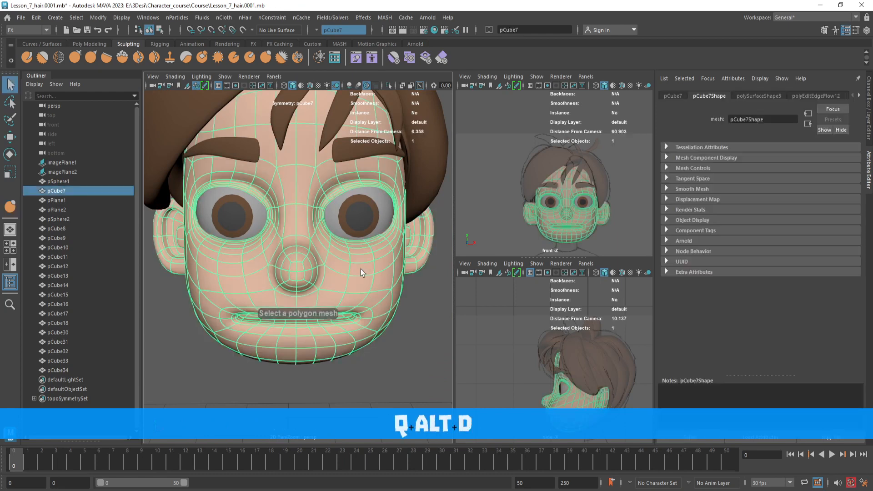
pyautogui.moveTo(361, 268)
pyautogui.keyDown('alt'); pyautogui.mouseDown()
pyautogui.moveTo(308, 271)
pyautogui.moveTo(362, 284)
pyautogui.moveTo(373, 269)
pyautogui.moveTo(385, 272)
pyautogui.moveTo(309, 264)
pyautogui.moveTo(353, 269)
pyautogui.mouseUp(); pyautogui.keyUp('alt')
pyautogui.hotkey('alt', 'd')
pyautogui.scroll(6, 302, 250)
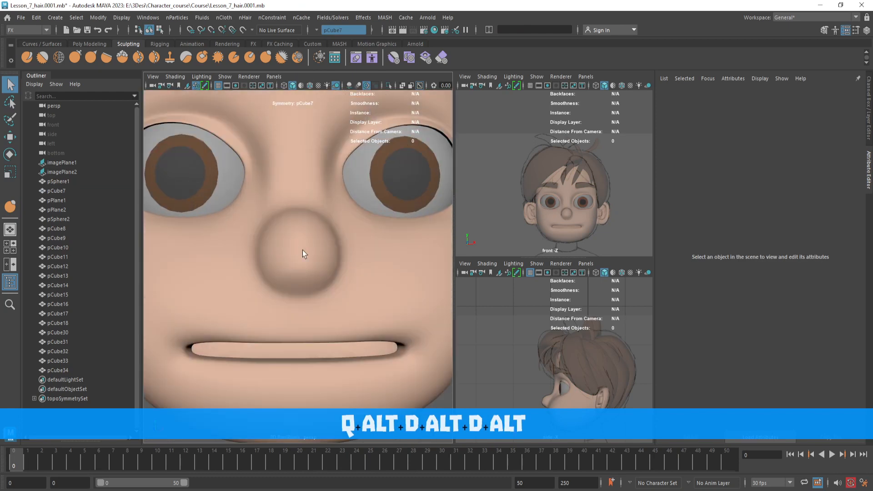
pyautogui.keyDown('alt'); pyautogui.moveTo(302, 250); pyautogui.dragTo(358, 246, button='middle'); pyautogui.keyUp('alt')
pyautogui.keyDown('alt'); pyautogui.moveTo(358, 246); pyautogui.dragTo(269, 244); pyautogui.keyUp('alt')
pyautogui.click(321, 244)
pyautogui.hotkey('alt', 'd')
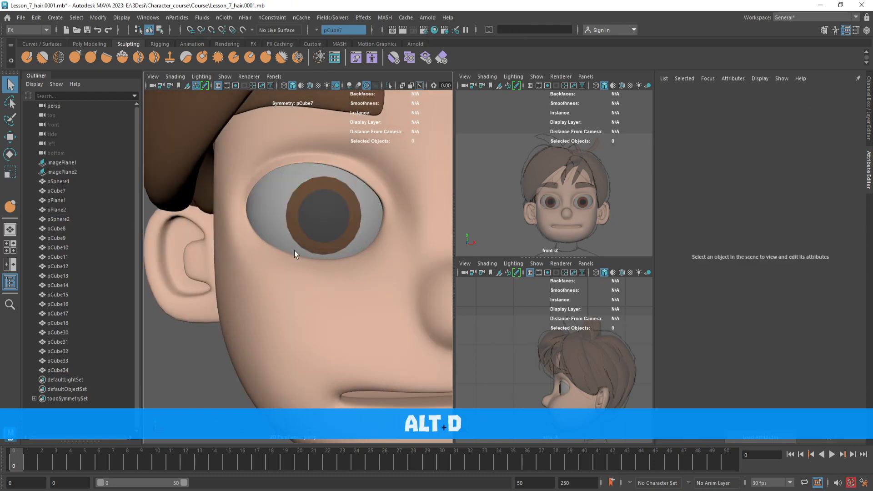
pyautogui.scroll(-4, 293, 250)
pyautogui.scroll(4, 294, 250)
# Step: Widen the soft selection radius and reposition the eyelid vertices around the outer corner of the eye
pyautogui.click(277, 244)
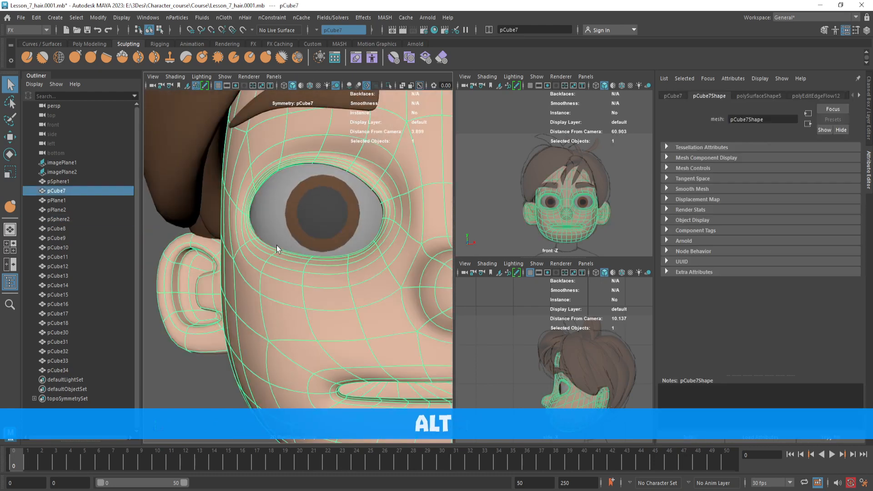
pyautogui.moveTo(258, 216); pyautogui.dragTo(230, 184, button='right')
pyautogui.hotkey('alt', 'd')
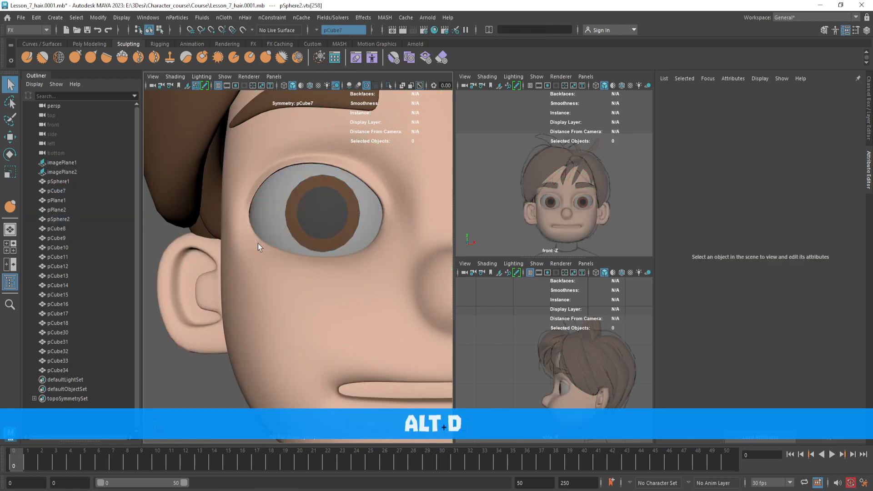
pyautogui.click(258, 244)
pyautogui.moveTo(257, 244); pyautogui.dragTo(254, 243, button='right')
pyautogui.click(255, 244)
pyautogui.press('b')
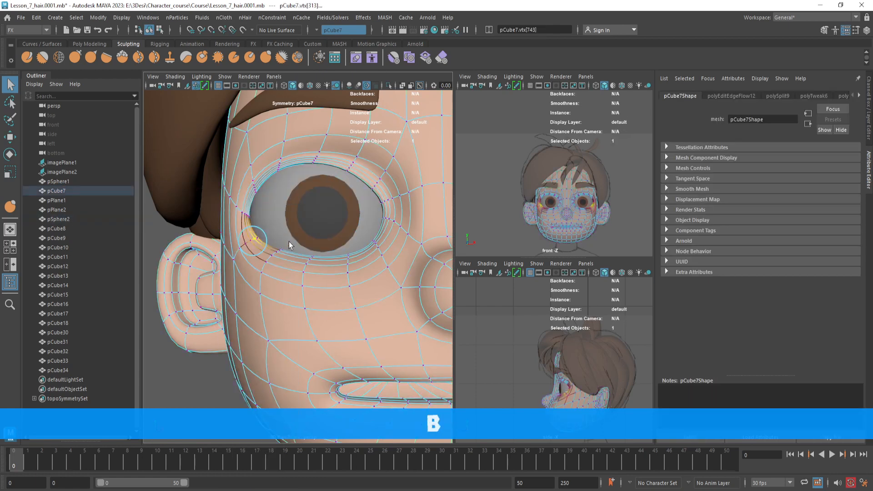
pyautogui.moveTo(354, 241); pyautogui.dragTo(367, 239)
pyautogui.scroll(-5, 354, 239)
pyautogui.scroll(6, 330, 232)
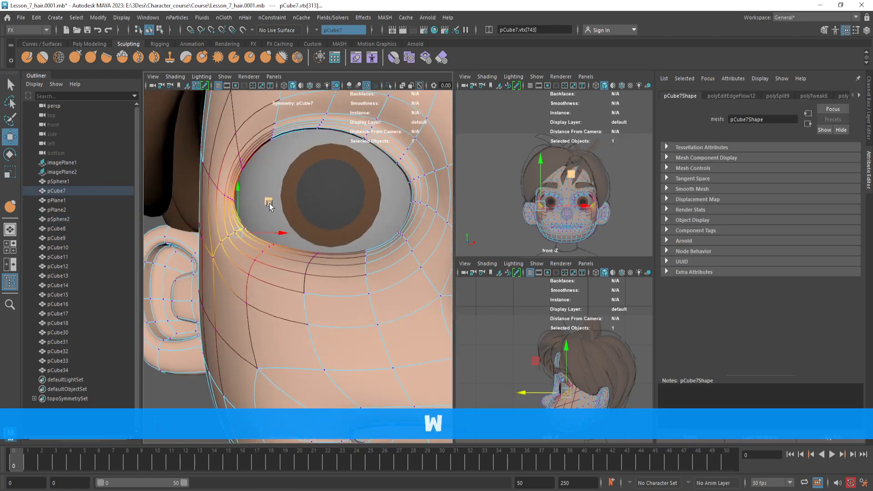
pyautogui.keyDown('alt'); pyautogui.moveTo(267, 207); pyautogui.dragTo(346, 160); pyautogui.keyUp('alt')
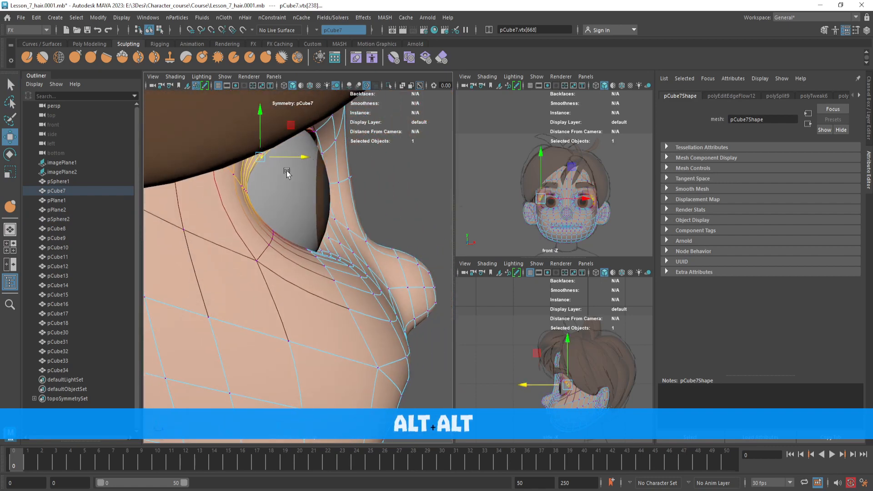
pyautogui.keyDown('alt'); pyautogui.moveTo(247, 194); pyautogui.dragTo(316, 236); pyautogui.keyUp('alt')
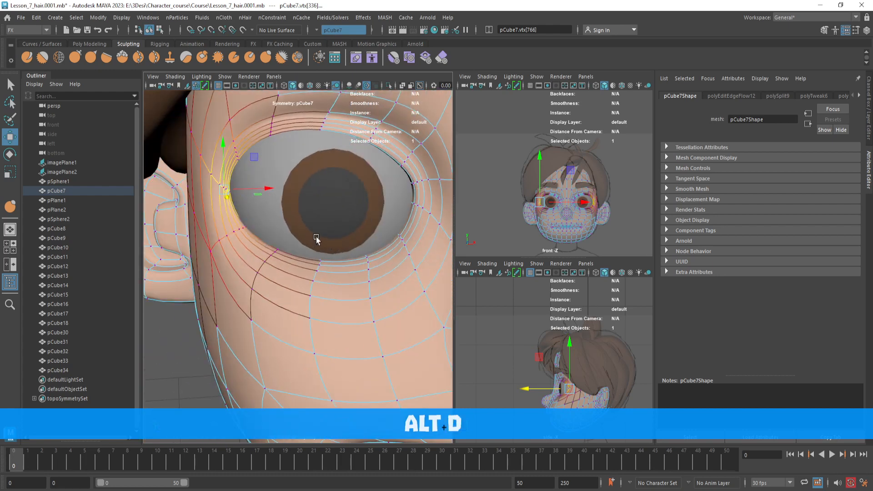
pyautogui.hotkey('alt', 'd')
# Step: Move the outer lower eyelid vertex slightly down in the front view to follow the reference drawing
pyautogui.scroll(5, 578, 344)
pyautogui.keyDown('alt'); pyautogui.moveTo(578, 360); pyautogui.dragTo(573, 392, button='middle'); pyautogui.keyUp('alt')
pyautogui.scroll(5, 592, 345)
pyautogui.scroll(-5, 559, 341)
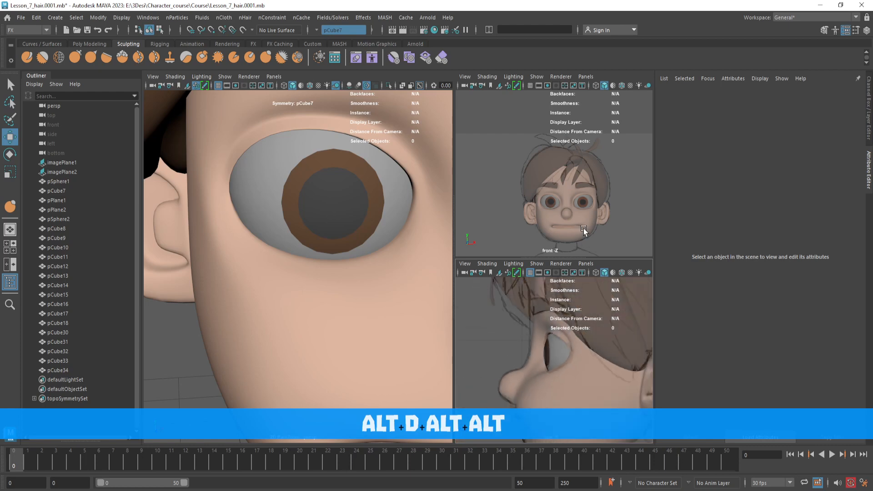
pyautogui.scroll(6, 581, 207)
pyautogui.keyDown('alt'); pyautogui.moveTo(581, 208); pyautogui.dragTo(513, 128, button='middle'); pyautogui.keyUp('alt')
pyautogui.keyDown('alt'); pyautogui.moveTo(506, 190); pyautogui.dragTo(560, 187, button='middle'); pyautogui.keyUp('alt')
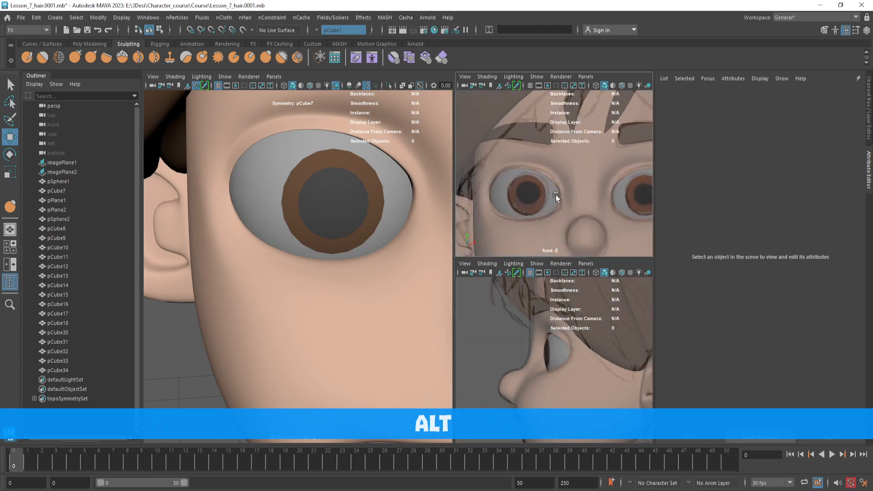
pyautogui.click(514, 231)
pyautogui.scroll(5, 515, 231)
pyautogui.keyDown('alt'); pyautogui.moveTo(505, 236); pyautogui.dragTo(576, 162, button='middle'); pyautogui.keyUp('alt')
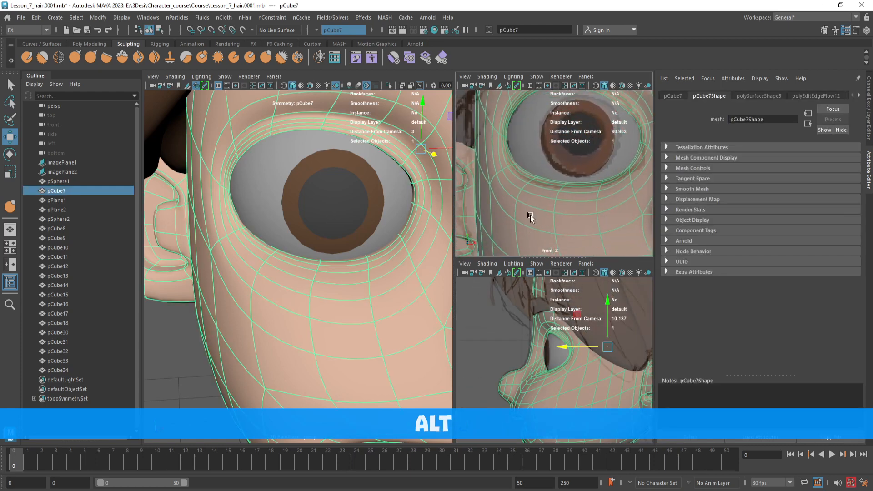
pyautogui.moveTo(529, 191); pyautogui.dragTo(505, 185, button='right')
pyautogui.click(536, 177)
pyautogui.press('w')
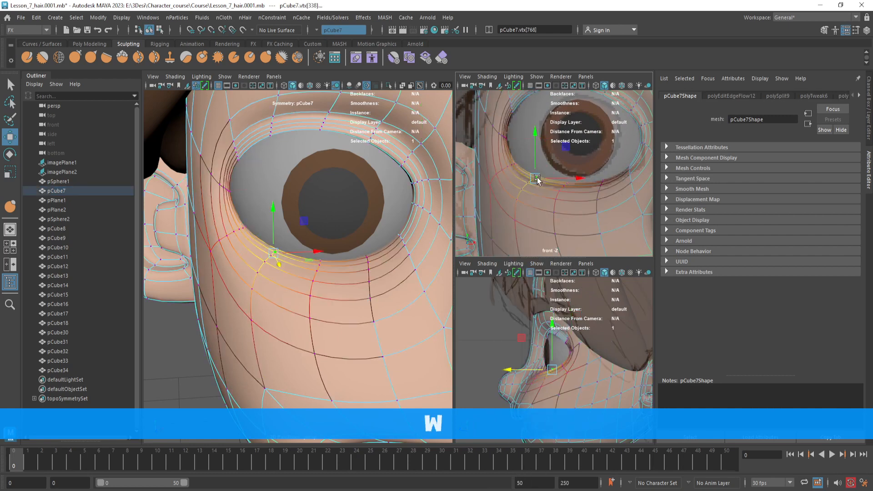
pyautogui.moveTo(566, 144); pyautogui.dragTo(566, 150, button='middle')
# Step: Adjust the inner-corner and upper inner eyelid vertices in the front view to follow the reference eye shape
pyautogui.keyDown('alt'); pyautogui.moveTo(627, 177); pyautogui.dragTo(558, 192, button='middle'); pyautogui.keyUp('alt')
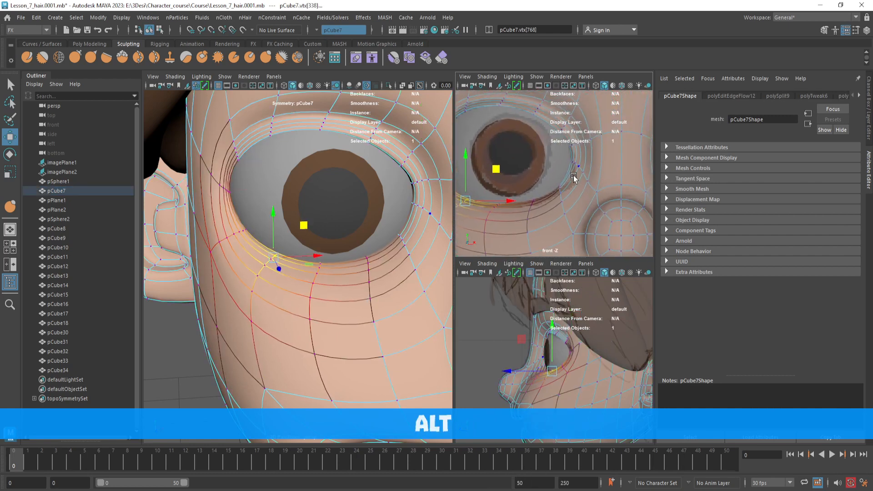
pyautogui.click(582, 165)
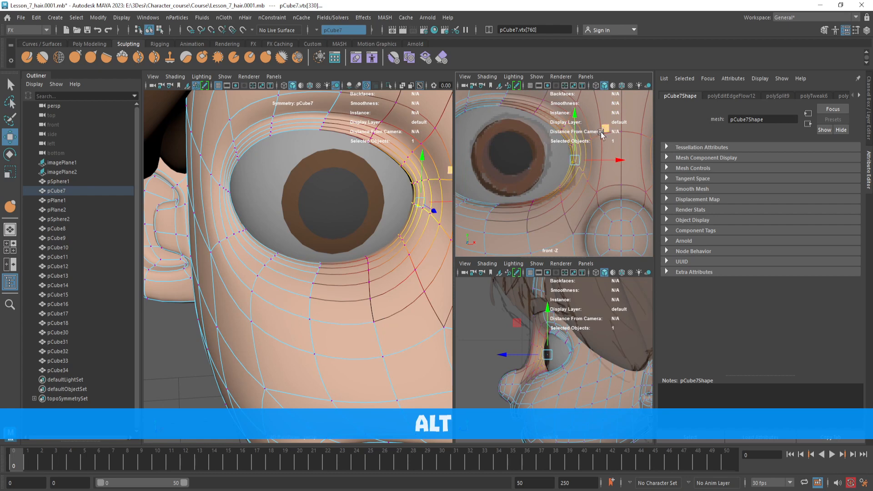
pyautogui.moveTo(601, 134); pyautogui.dragTo(608, 142)
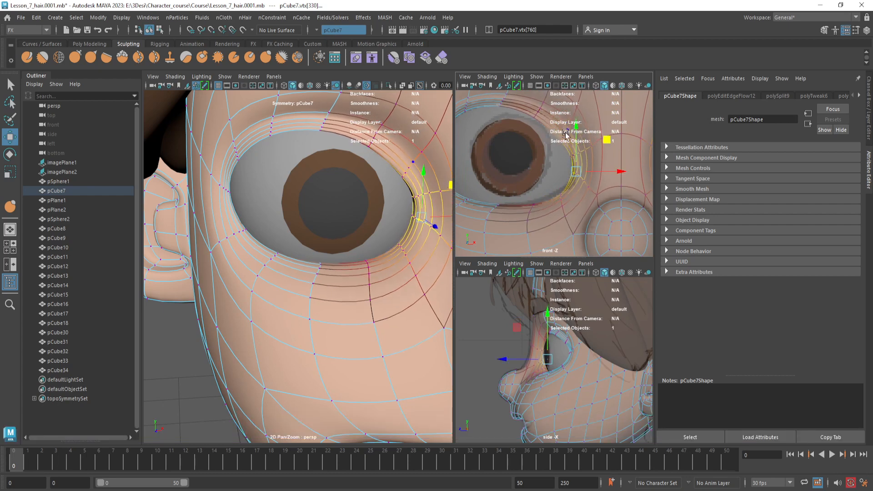
pyautogui.keyDown('alt'); pyautogui.moveTo(568, 147); pyautogui.dragTo(570, 183, button='middle'); pyautogui.keyUp('alt')
pyautogui.moveTo(567, 145); pyautogui.dragTo(596, 133)
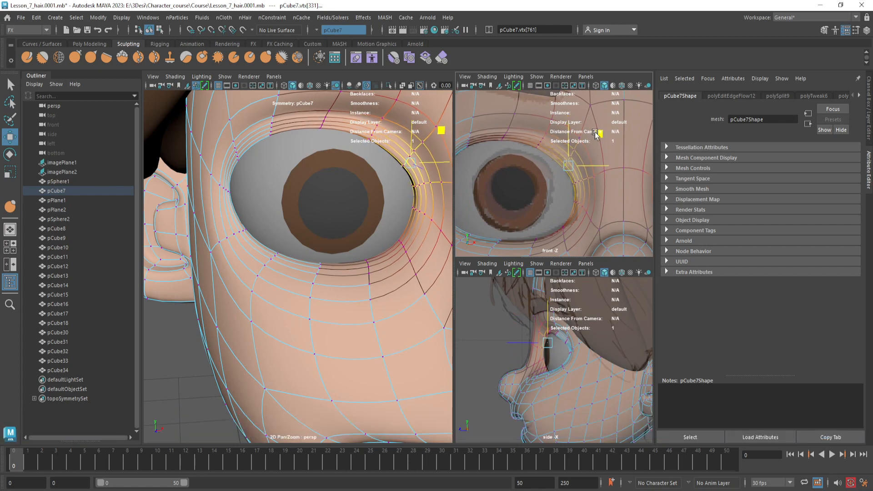
# Step: Turn off smooth preview on the head and adjust the cheek vertex beside the mouth corner with soft selection
pyautogui.scroll(-5, 328, 178)
pyautogui.keyDown('alt'); pyautogui.moveTo(328, 178); pyautogui.dragTo(347, 222); pyautogui.keyUp('alt')
pyautogui.hotkey('alt', 'd')
pyautogui.scroll(-5, 335, 234)
pyautogui.click(283, 212)
pyautogui.keyDown('alt'); pyautogui.moveTo(283, 210); pyautogui.dragTo(286, 236); pyautogui.keyUp('alt')
pyautogui.press('1')
pyautogui.scroll(3, 313, 222)
pyautogui.moveTo(279, 190); pyautogui.dragTo(238, 194, button='right')
pyautogui.click(274, 244)
pyautogui.keyDown('alt'); pyautogui.moveTo(274, 245); pyautogui.dragTo(321, 269); pyautogui.keyUp('alt')
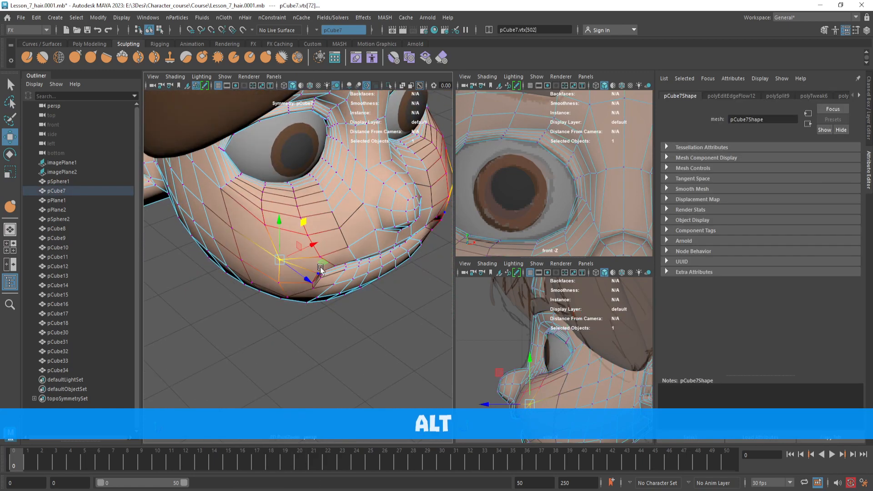
# Step: Preview the head smoothed and check the shape of the cheeks
pyautogui.hotkey('alt', 'd')
pyautogui.keyDown('alt'); pyautogui.moveTo(354, 240); pyautogui.dragTo(300, 282); pyautogui.keyUp('alt')
pyautogui.scroll(-3, 309, 211)
pyautogui.click(306, 195)
pyautogui.press('3')
pyautogui.hotkey('alt', 'd')
# Step: Return the head to its unsmoothed mesh and adjust the vertices below the eye and at the outer cheek
pyautogui.click(324, 258)
pyautogui.scroll(2, 310, 245)
pyautogui.press('1')
pyautogui.scroll(3, 309, 246)
pyautogui.moveTo(285, 248); pyautogui.dragTo(249, 226, button='right')
pyautogui.click(268, 244)
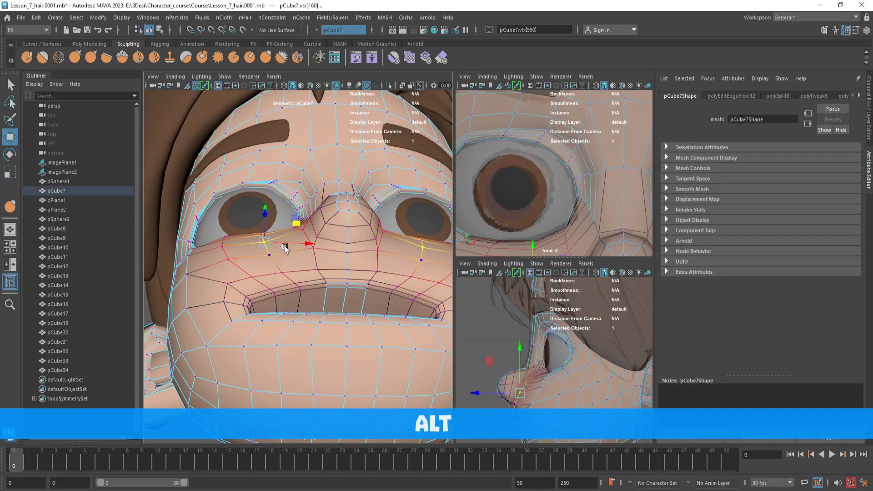
pyautogui.keyDown('alt'); pyautogui.moveTo(287, 247); pyautogui.dragTo(263, 210); pyautogui.keyUp('alt')
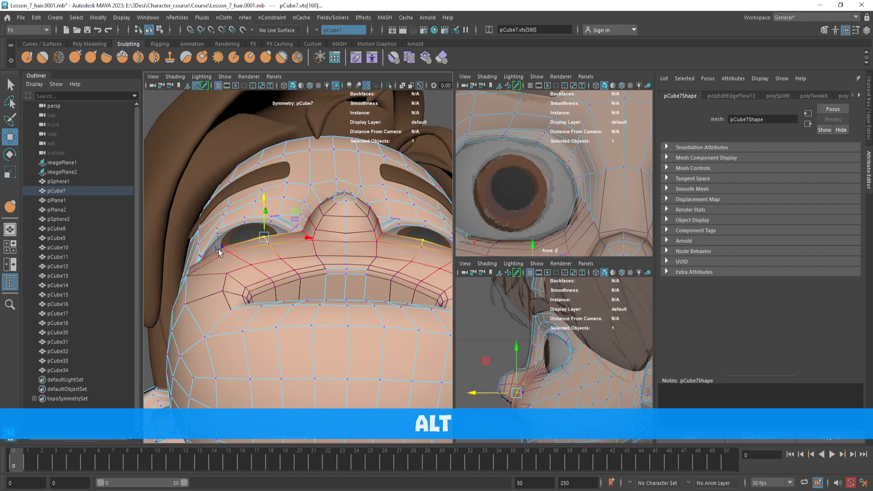
pyautogui.moveTo(219, 251); pyautogui.dragTo(196, 268)
pyautogui.moveTo(220, 241); pyautogui.dragTo(220, 246)
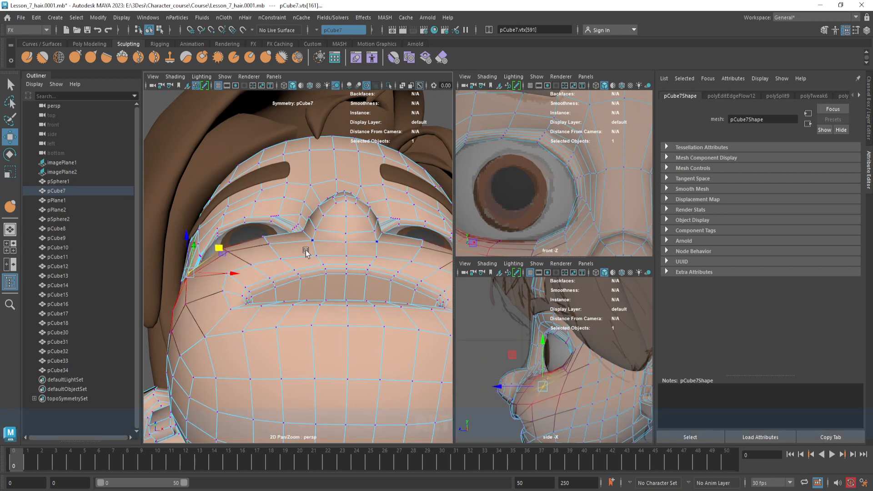
# Step: Preview the head smoothed and move the vertices beside the base of the nose slightly back toward the face
pyautogui.keyDown('alt'); pyautogui.moveTo(306, 253); pyautogui.dragTo(334, 222); pyautogui.keyUp('alt')
pyautogui.click(266, 235)
pyautogui.press('3')
pyautogui.hotkey('alt', 'd')
pyautogui.click(337, 221)
pyautogui.moveTo(337, 222); pyautogui.dragTo(297, 195, button='right')
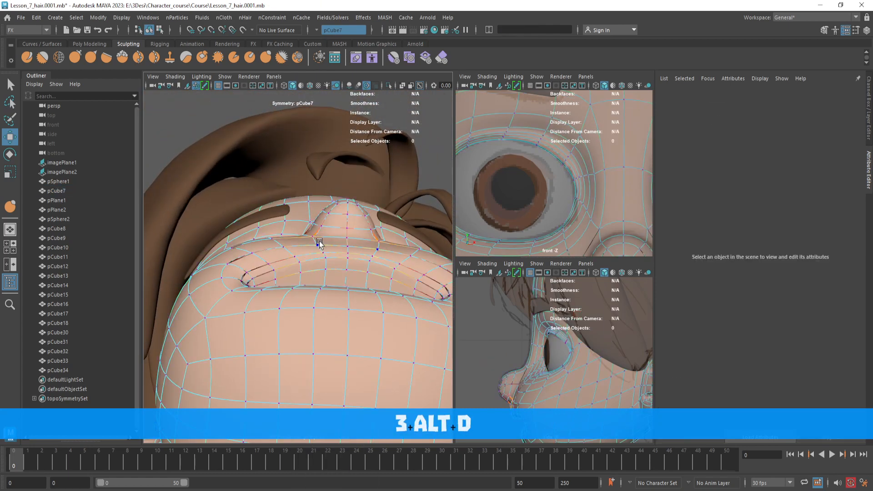
pyautogui.click(319, 242)
pyautogui.moveTo(320, 211); pyautogui.dragTo(320, 217)
pyautogui.hotkey('alt', 'd')
# Step: Select the head together with its hair pieces and turn off their smooth preview
pyautogui.keyDown('alt'); pyautogui.moveTo(320, 217); pyautogui.dragTo(362, 260); pyautogui.keyUp('alt')
pyautogui.keyDown('alt'); pyautogui.moveTo(362, 260); pyautogui.dragTo(315, 181, button='right'); pyautogui.keyUp('alt')
pyautogui.keyDown('alt'); pyautogui.moveTo(316, 181); pyautogui.dragTo(277, 205); pyautogui.keyUp('alt')
pyautogui.moveTo(342, 250); pyautogui.dragTo(363, 266)
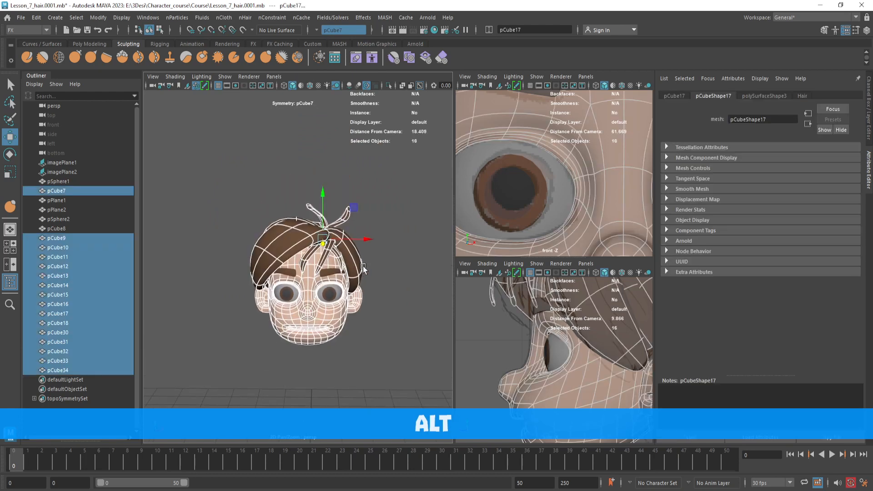
pyautogui.hotkey('alt', '1')
# Step: Examine the overall head and the unsmoothed hair from several angles
pyautogui.click(340, 314)
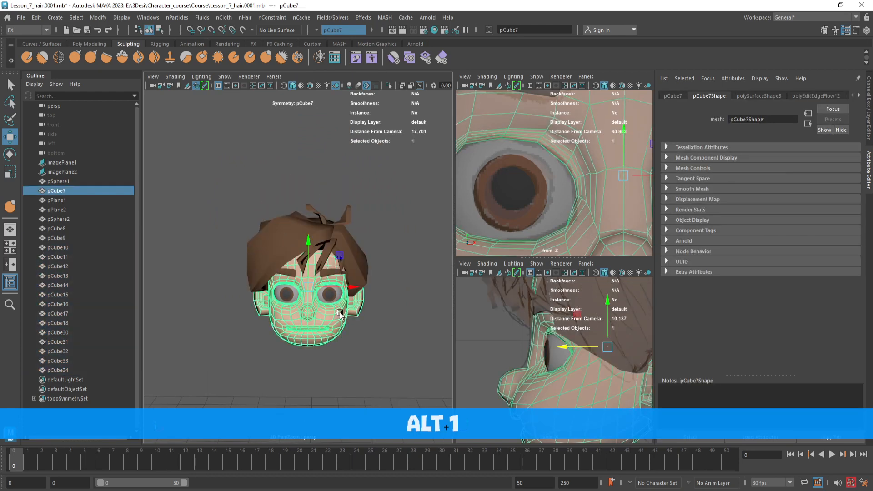
pyautogui.hotkey('alt', 'd')
pyautogui.keyDown('alt'); pyautogui.moveTo(377, 275); pyautogui.dragTo(377, 238, button='middle'); pyautogui.keyUp('alt')
pyautogui.scroll(1, 375, 241)
pyautogui.click(291, 207)
pyautogui.keyDown('alt'); pyautogui.moveTo(294, 209); pyautogui.dragTo(368, 234); pyautogui.keyUp('alt')
pyautogui.click(307, 269)
pyautogui.keyDown('alt'); pyautogui.moveTo(364, 269); pyautogui.dragTo(339, 269); pyautogui.keyUp('alt')
pyautogui.hotkey('alt', 'd')
pyautogui.click(282, 250)
pyautogui.hotkey('alt', 'd')
pyautogui.click(293, 230)
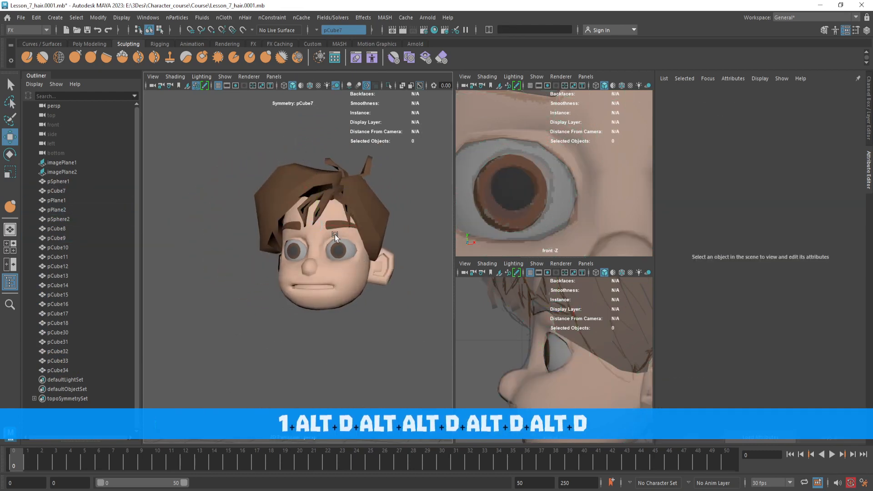
pyautogui.keyDown('alt'); pyautogui.moveTo(339, 234); pyautogui.dragTo(395, 250); pyautogui.keyUp('alt')
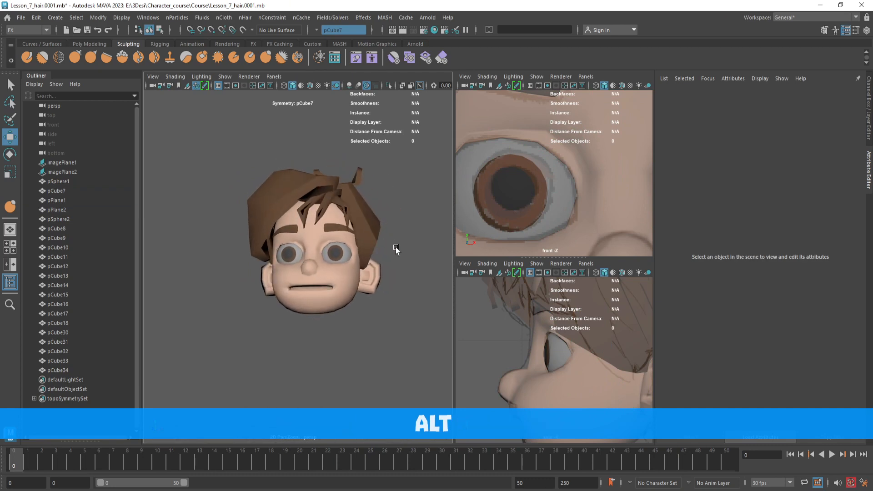
# Step: Select all the hair pieces without the head and apply a mesh Smooth with 1 division level
pyautogui.moveTo(367, 208); pyautogui.dragTo(191, 202)
pyautogui.keyDown('shift'); pyautogui.click(401, 214); pyautogui.keyUp('shift')
pyautogui.keyDown('alt'); pyautogui.moveTo(359, 227); pyautogui.dragTo(381, 233); pyautogui.keyUp('alt')
pyautogui.hotkey('ctrl', 'z')
pyautogui.keyDown('alt'); pyautogui.moveTo(380, 232); pyautogui.dragTo(406, 281, button='right'); pyautogui.keyUp('alt')
pyautogui.keyDown('alt'); pyautogui.moveTo(400, 273); pyautogui.dragTo(384, 236, button='middle'); pyautogui.keyUp('alt')
pyautogui.keyDown('alt'); pyautogui.moveTo(356, 227); pyautogui.dragTo(349, 222); pyautogui.keyUp('alt')
pyautogui.click(91, 44)
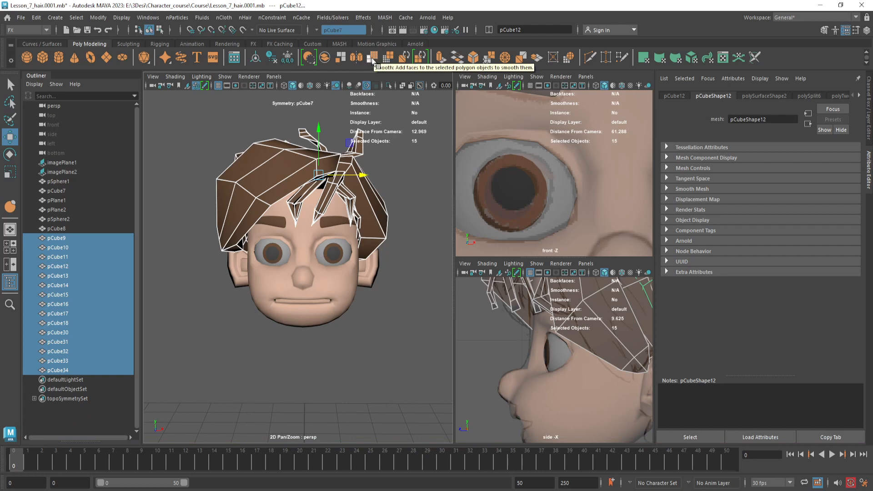
pyautogui.keyDown('shift'); pyautogui.rightClick(402, 187); pyautogui.keyUp('shift')
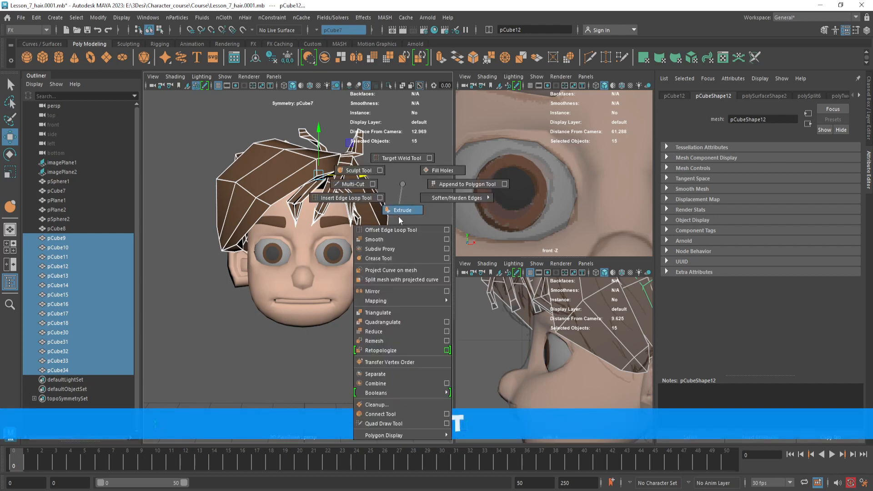
pyautogui.click(390, 239)
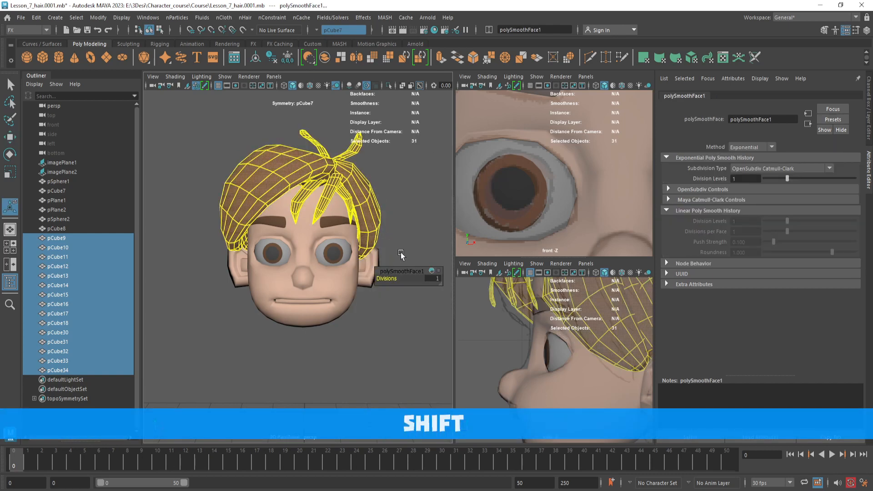
# Step: Examine the smoothed hair pieces around the head from the front and both sides
pyautogui.click(414, 216)
pyautogui.keyDown('alt'); pyautogui.moveTo(406, 215); pyautogui.dragTo(350, 215); pyautogui.keyUp('alt')
pyautogui.click(316, 186)
pyautogui.click(267, 184)
pyautogui.click(285, 209)
pyautogui.keyDown('alt'); pyautogui.moveTo(286, 209); pyautogui.dragTo(345, 232); pyautogui.keyUp('alt')
pyautogui.click(386, 200)
pyautogui.click(289, 190)
pyautogui.click(307, 239)
pyautogui.hotkey('alt', 'd')
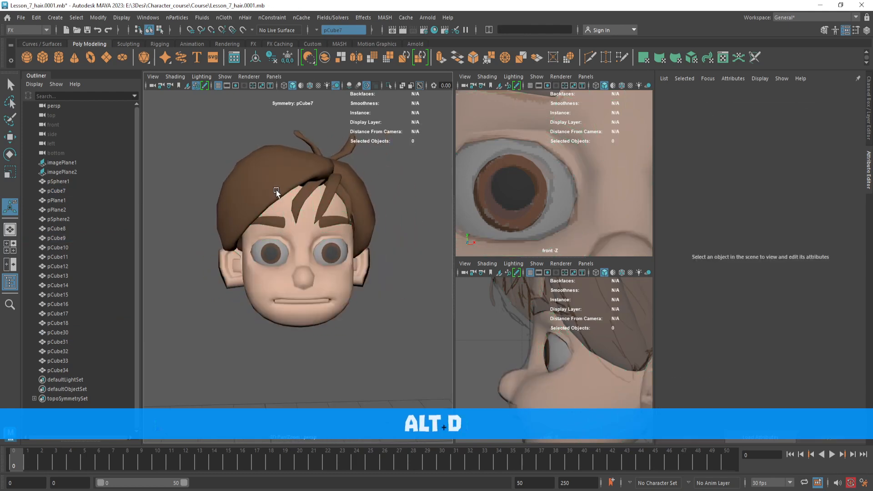
pyautogui.click(277, 191)
pyautogui.keyDown('alt'); pyautogui.moveTo(276, 191); pyautogui.dragTo(328, 211); pyautogui.keyUp('alt')
pyautogui.hotkey('alt', 'd')
pyautogui.keyDown('alt'); pyautogui.moveTo(326, 197); pyautogui.dragTo(344, 217, button='middle'); pyautogui.keyUp('alt')
pyautogui.keyDown('alt'); pyautogui.moveTo(293, 187); pyautogui.dragTo(318, 165); pyautogui.keyUp('alt')
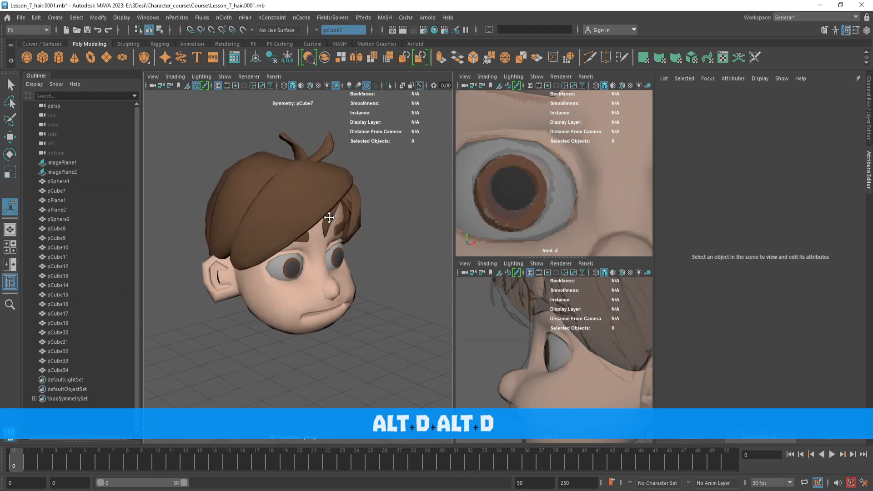
pyautogui.keyDown('alt'); pyautogui.moveTo(329, 217); pyautogui.dragTo(332, 140, button='middle'); pyautogui.keyUp('alt')
pyautogui.keyDown('alt'); pyautogui.moveTo(269, 183); pyautogui.dragTo(313, 217); pyautogui.keyUp('alt')
# Step: Select the head's vertices on the nose bridge between the eyes and shift them slightly backward with soft selection
pyautogui.click(330, 207)
pyautogui.keyDown('alt'); pyautogui.moveTo(326, 228); pyautogui.dragTo(300, 206, button='right'); pyautogui.keyUp('alt')
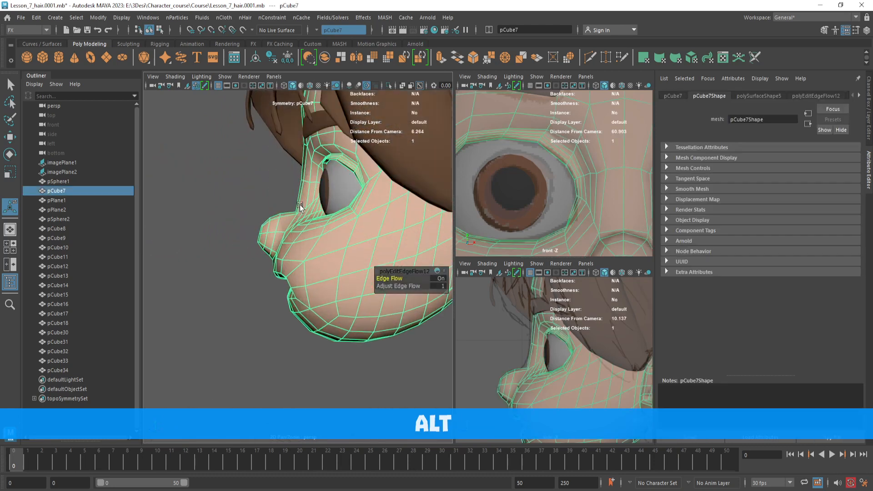
pyautogui.scroll(5, 563, 346)
pyautogui.moveTo(517, 330); pyautogui.dragTo(472, 195, button='right')
pyautogui.moveTo(525, 340); pyautogui.dragTo(525, 340)
pyautogui.press('w')
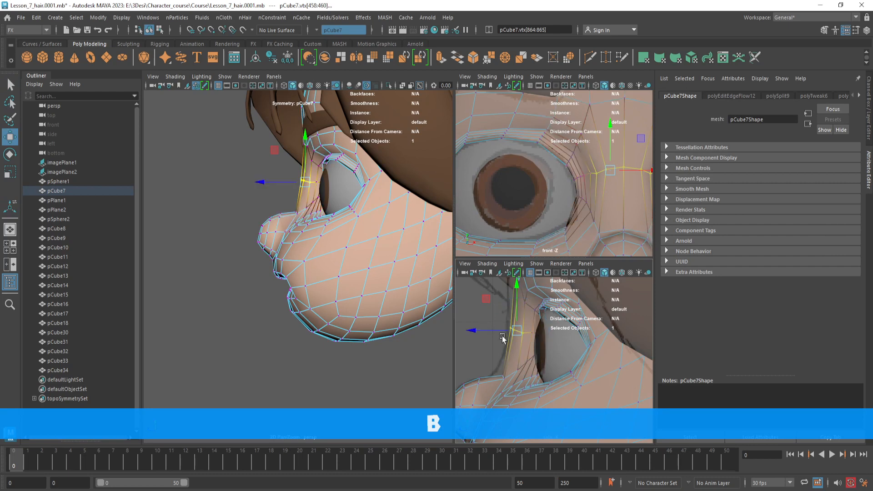
pyautogui.moveTo(498, 332); pyautogui.dragTo(500, 332)
# Step: Move the vertices where the bridge meets the nose slightly forward and up, and those between the brows forward
pyautogui.keyDown('alt'); pyautogui.moveTo(496, 368); pyautogui.dragTo(505, 336, button='middle'); pyautogui.keyUp('alt')
pyautogui.moveTo(505, 337); pyautogui.dragTo(520, 353)
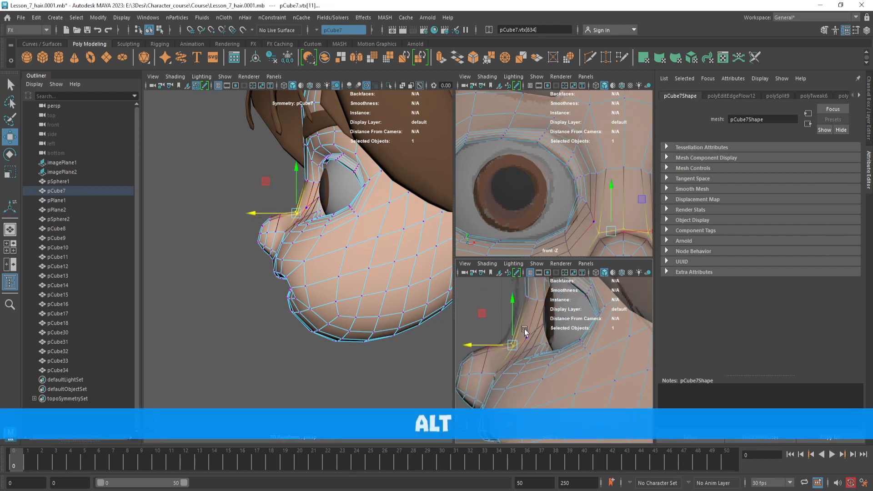
pyautogui.moveTo(480, 311); pyautogui.dragTo(481, 312)
pyautogui.keyDown('alt'); pyautogui.moveTo(540, 333); pyautogui.dragTo(542, 370, button='middle'); pyautogui.keyUp('alt')
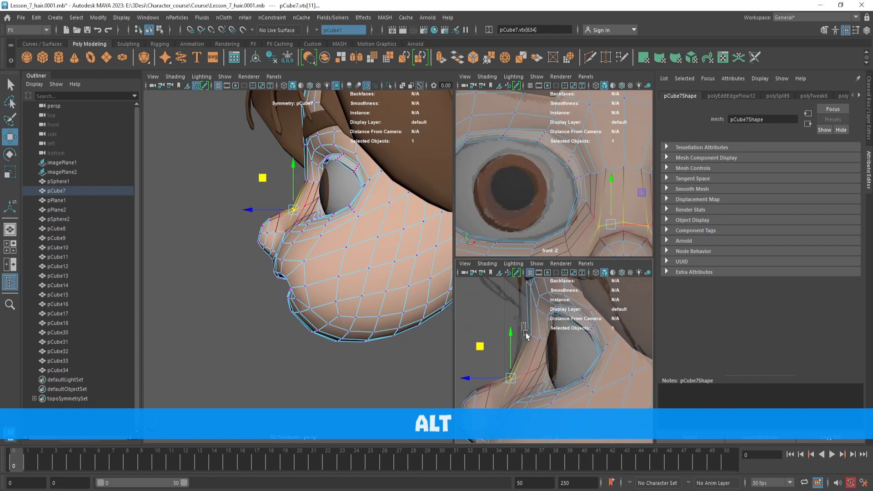
pyautogui.moveTo(526, 332)
pyautogui.mouseDown()
pyautogui.moveTo(534, 345)
pyautogui.moveTo(512, 336)
pyautogui.mouseUp()
pyautogui.keyDown('alt'); pyautogui.moveTo(511, 336); pyautogui.dragTo(512, 316, button='middle'); pyautogui.keyUp('alt')
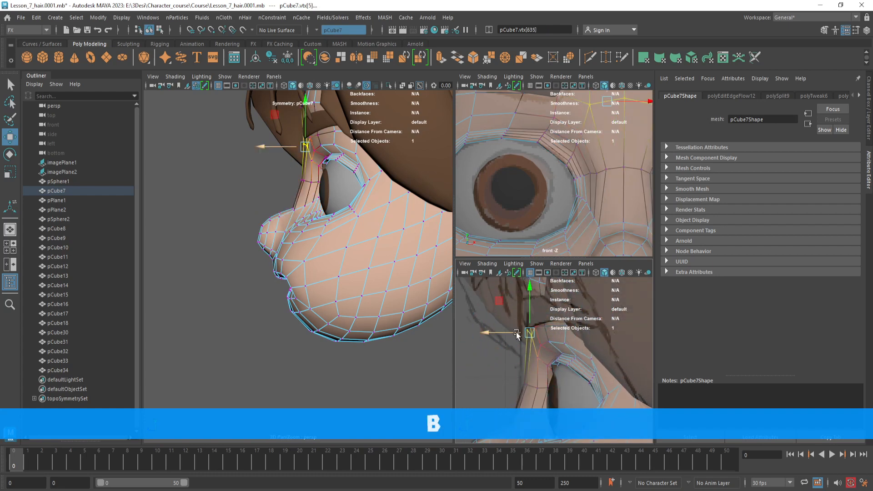
pyautogui.moveTo(517, 333); pyautogui.dragTo(510, 331)
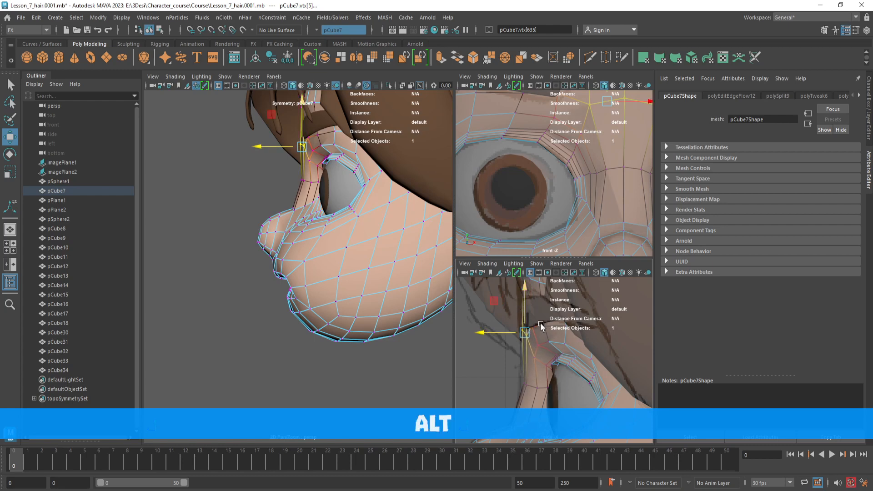
# Step: Preview the head smoothed and examine the reshaped nose bridge and eye area
pyautogui.hotkey('alt', 'd')
pyautogui.click(351, 245)
pyautogui.press('3')
pyautogui.hotkey('alt', 'd')
pyautogui.moveTo(352, 245)
pyautogui.keyDown('alt'); pyautogui.mouseDown()
pyautogui.moveTo(397, 247)
pyautogui.moveTo(386, 242)
pyautogui.moveTo(382, 264)
pyautogui.moveTo(353, 236)
pyautogui.moveTo(284, 230)
pyautogui.moveTo(380, 243)
pyautogui.moveTo(450, 236)
pyautogui.moveTo(376, 226)
pyautogui.moveTo(288, 233)
pyautogui.moveTo(354, 239)
pyautogui.moveTo(332, 236)
pyautogui.moveTo(339, 236)
pyautogui.mouseUp(); pyautogui.keyUp('alt')
pyautogui.keyDown('alt'); pyautogui.moveTo(339, 236); pyautogui.dragTo(395, 245, button='right'); pyautogui.keyUp('alt')
pyautogui.keyDown('alt'); pyautogui.moveTo(395, 246); pyautogui.dragTo(279, 232, button='middle'); pyautogui.keyUp('alt')
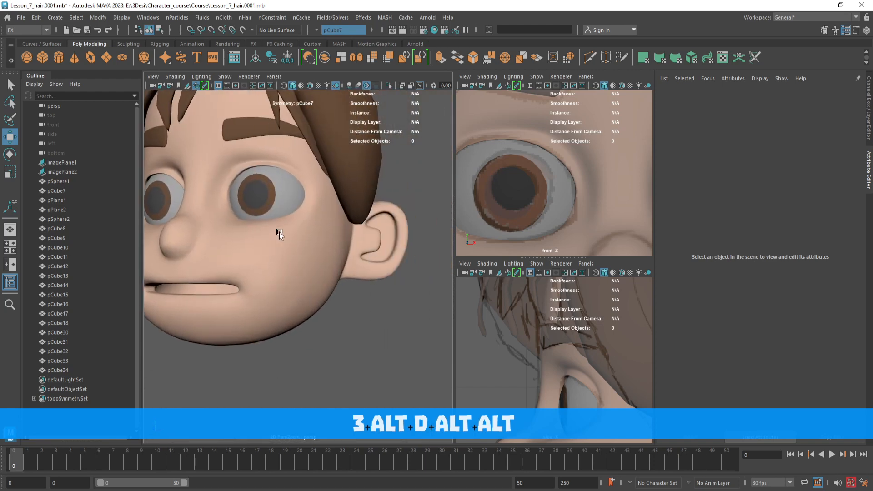
# Step: Try to smooth the cheek beside the outer eye corner with a sculpting brush
pyautogui.click(279, 232)
pyautogui.keyDown('alt'); pyautogui.moveTo(279, 232); pyautogui.dragTo(354, 222, button='right'); pyautogui.keyUp('alt')
pyautogui.keyDown('alt'); pyautogui.moveTo(353, 222); pyautogui.dragTo(346, 264, button='middle'); pyautogui.keyUp('alt')
pyautogui.keyDown('alt'); pyautogui.moveTo(346, 265); pyautogui.dragTo(356, 249); pyautogui.keyUp('alt')
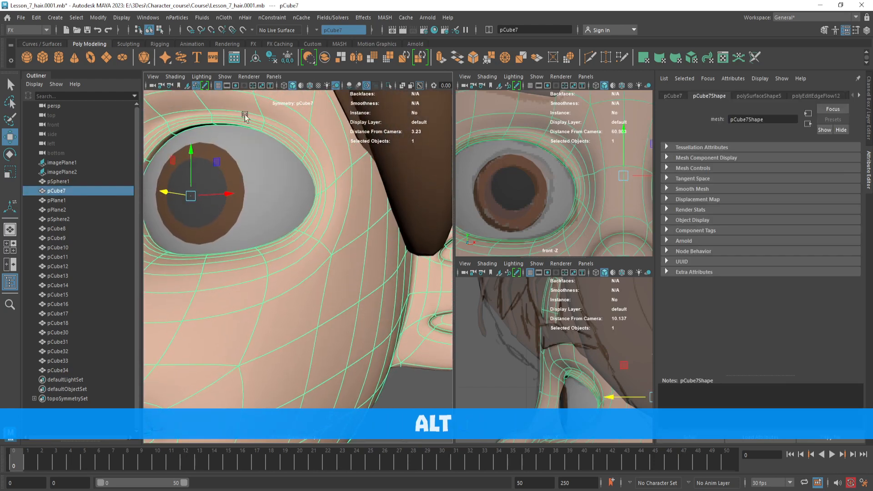
pyautogui.keyDown('shift'); pyautogui.moveTo(363, 193); pyautogui.dragTo(358, 221, button='right'); pyautogui.keyUp('shift')
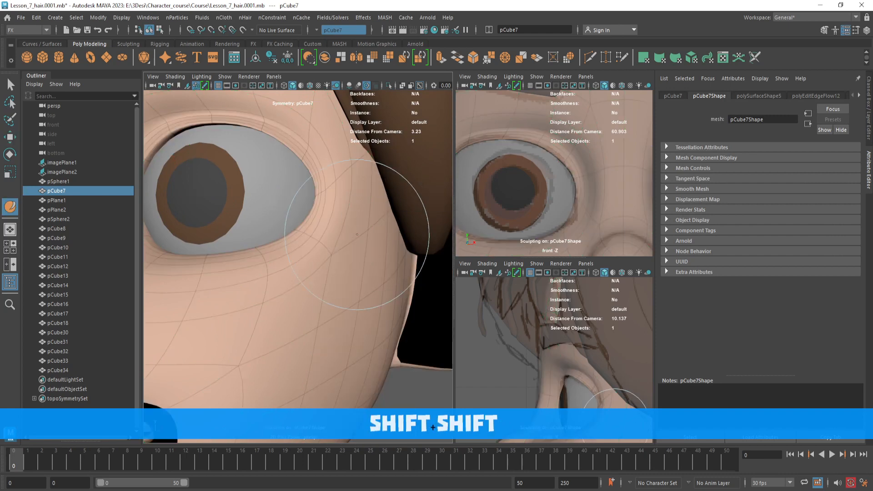
pyautogui.hotkey('ctrl', 'z')
pyautogui.press('shift')
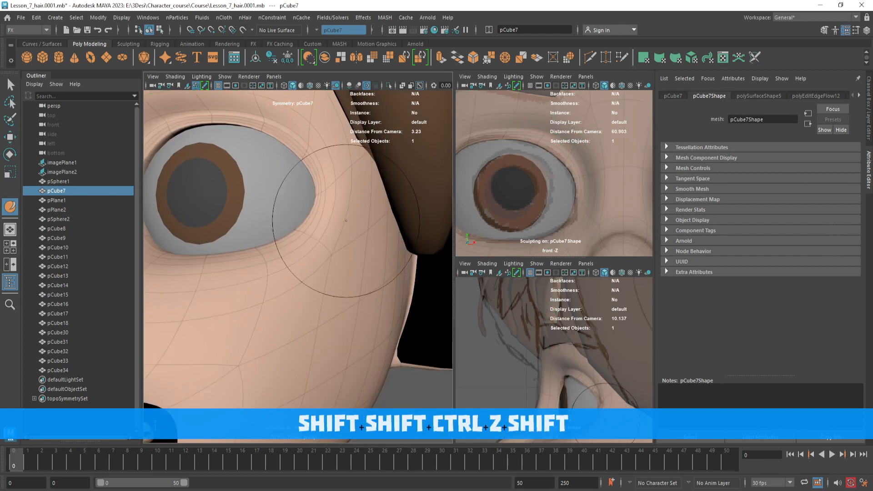
pyautogui.press('shift')
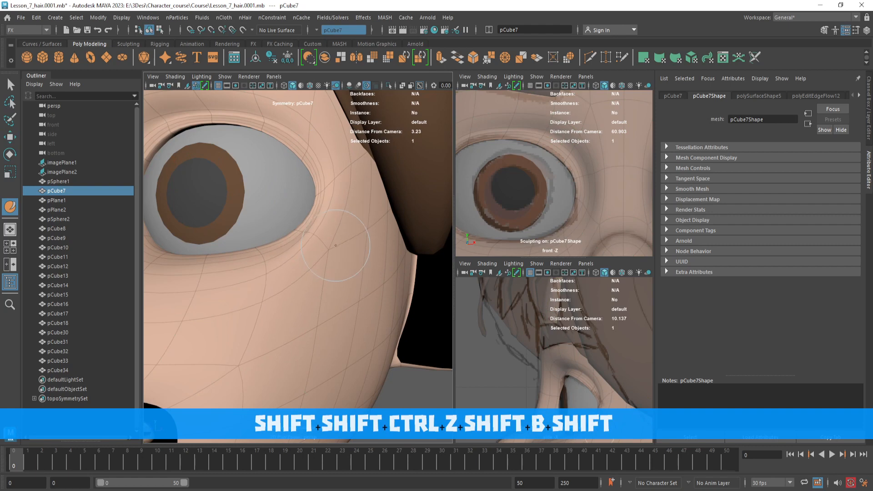
pyautogui.hotkey('ctrl', 'z')
pyautogui.keyDown('alt'); pyautogui.moveTo(316, 241); pyautogui.dragTo(351, 240); pyautogui.keyUp('alt')
pyautogui.hotkey('ctrl', 'z')
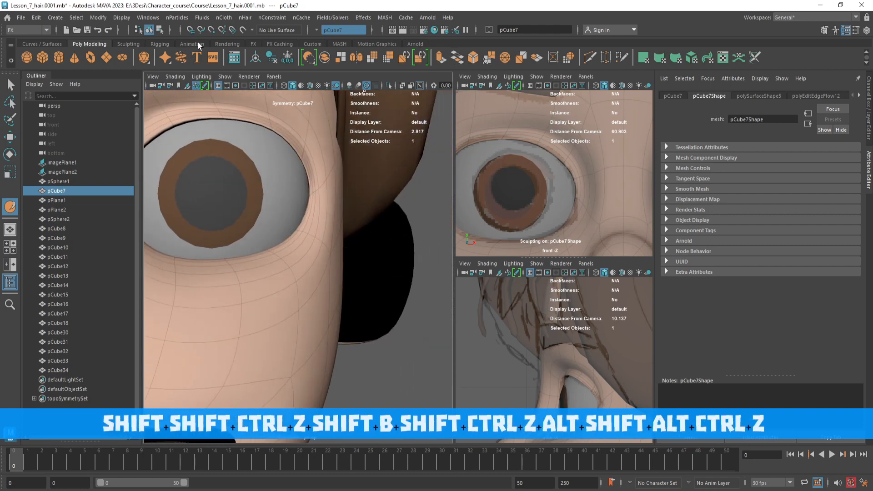
pyautogui.click(128, 44)
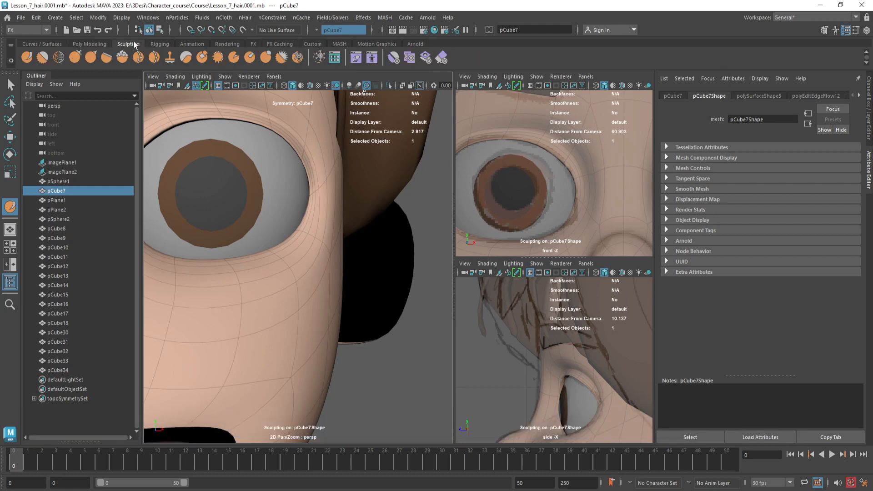
pyautogui.keyDown('alt'); pyautogui.moveTo(283, 96); pyautogui.dragTo(358, 217); pyautogui.keyUp('alt')
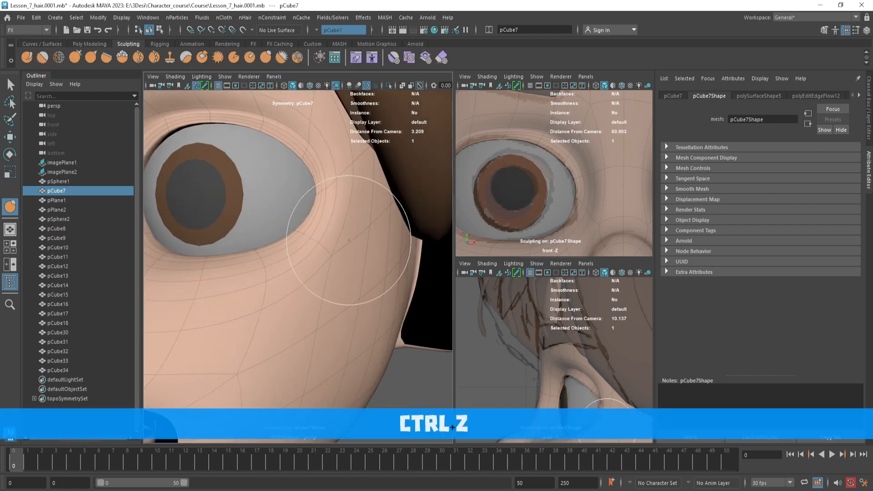
# Step: Compare the unsmoothed and smoothed head while examining the cheek and eye area
pyautogui.keyDown('alt'); pyautogui.moveTo(350, 274); pyautogui.dragTo(402, 227); pyautogui.keyUp('alt')
pyautogui.scroll(-8, 396, 235)
pyautogui.press('1')
pyautogui.hotkey('alt', 'd')
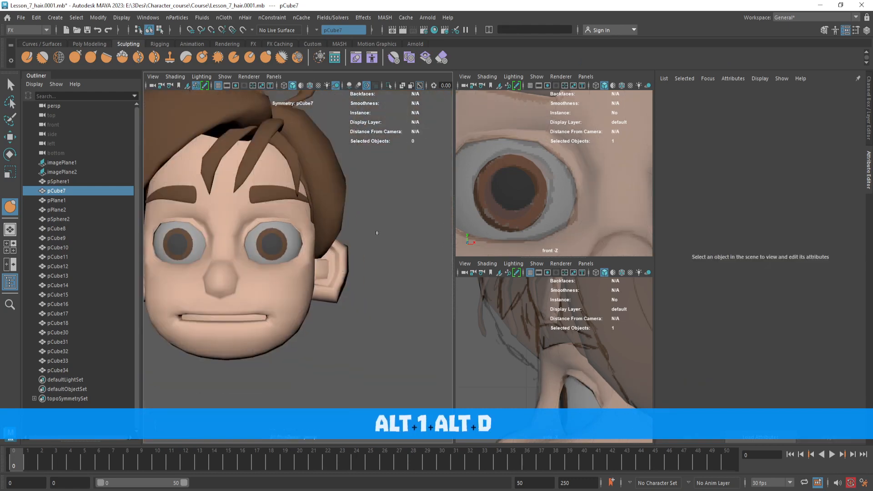
pyautogui.keyDown('alt'); pyautogui.moveTo(380, 255); pyautogui.dragTo(317, 259); pyautogui.keyUp('alt')
pyautogui.click(317, 259)
pyautogui.press('3')
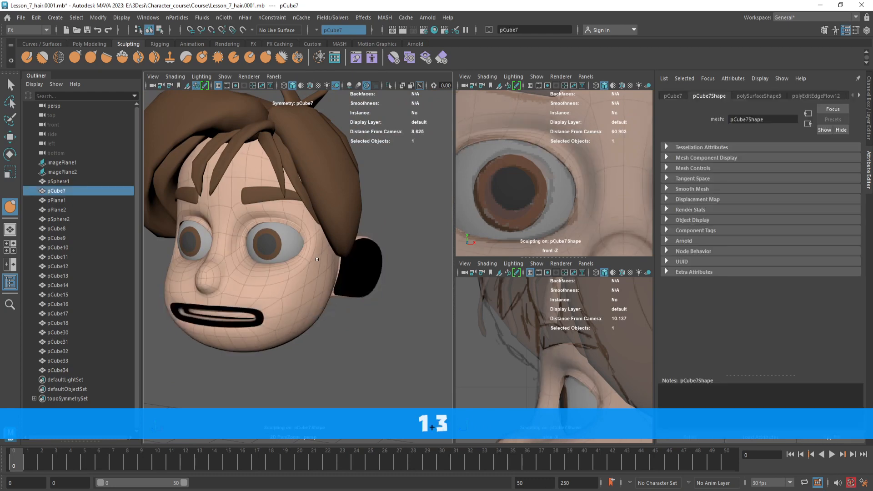
pyautogui.hotkey('alt', 'd')
pyautogui.moveTo(334, 282)
pyautogui.keyDown('alt'); pyautogui.mouseDown()
pyautogui.moveTo(260, 273)
pyautogui.moveTo(279, 225)
pyautogui.moveTo(406, 288)
pyautogui.moveTo(386, 283)
pyautogui.moveTo(359, 250)
pyautogui.moveTo(373, 226)
pyautogui.moveTo(359, 204)
pyautogui.mouseUp(); pyautogui.keyUp('alt')
# Step: Adjust the cheek vertices near the eye on the unsmoothed mesh with soft selection, and preview the head smoothed
pyautogui.scroll(8, 279, 225)
pyautogui.click(353, 263)
pyautogui.press('1')
pyautogui.press('q')
pyautogui.moveTo(327, 191); pyautogui.dragTo(296, 191, button='right')
pyautogui.click(335, 235)
pyautogui.moveTo(337, 237)
pyautogui.keyDown('alt'); pyautogui.mouseDown()
pyautogui.moveTo(362, 233)
pyautogui.moveTo(351, 255)
pyautogui.moveTo(351, 219)
pyautogui.moveTo(314, 193)
pyautogui.mouseUp(); pyautogui.keyUp('alt')
pyautogui.press('w')
pyautogui.keyDown('alt'); pyautogui.moveTo(292, 219); pyautogui.dragTo(298, 265); pyautogui.keyUp('alt')
pyautogui.press('b')
pyautogui.click(302, 258)
pyautogui.click(311, 175)
pyautogui.press('3')
pyautogui.hotkey('alt', 'd')
pyautogui.scroll(-5, 349, 270)
pyautogui.scroll(-2, 349, 269)
pyautogui.scroll(5, 324, 283)
# Step: Apply Edit Edge Flow to the cheek edges below the outer eye corner and preview the head smoothed
pyautogui.click(319, 288)
pyautogui.press('1')
pyautogui.keyDown('alt'); pyautogui.moveTo(298, 265); pyautogui.dragTo(325, 218, button='middle'); pyautogui.keyUp('alt')
pyautogui.moveTo(325, 205); pyautogui.dragTo(327, 162, button='right')
pyautogui.click(294, 222)
pyautogui.keyDown('alt'); pyautogui.moveTo(295, 222); pyautogui.dragTo(317, 214); pyautogui.keyUp('alt')
pyautogui.keyDown('alt'); pyautogui.moveTo(317, 214); pyautogui.dragTo(366, 222, button='middle'); pyautogui.keyUp('alt')
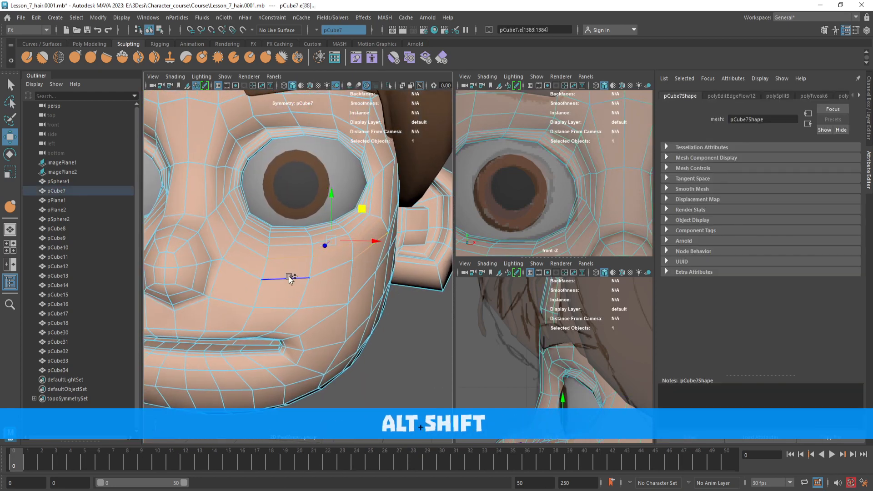
pyautogui.keyDown('shift'); pyautogui.moveTo(305, 275); pyautogui.dragTo(306, 279, button='right'); pyautogui.keyUp('shift')
pyautogui.keyDown('shift'); pyautogui.moveTo(307, 351); pyautogui.dragTo(308, 351, button='right'); pyautogui.keyUp('shift')
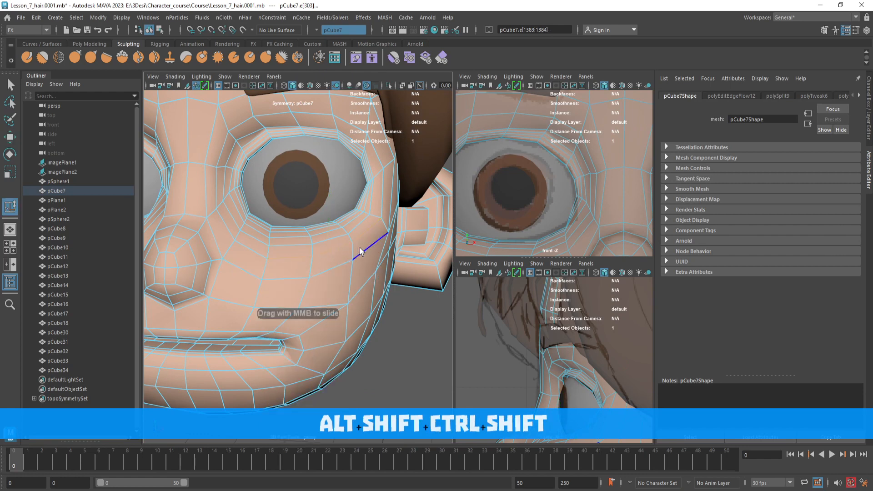
pyautogui.keyDown('shift'); pyautogui.moveTo(336, 262); pyautogui.dragTo(336, 354, button='right'); pyautogui.keyUp('shift')
pyautogui.press('3')
pyautogui.hotkey('alt', 'd')
pyautogui.keyDown('alt'); pyautogui.moveTo(350, 305); pyautogui.dragTo(340, 230); pyautogui.keyUp('alt')
pyautogui.scroll(-3, 408, 287)
# Step: Return the head to its unsmoothed mesh and apply Edit Edge Flow to a row of upper cheek edges
pyautogui.click(347, 263)
pyautogui.press('1')
pyautogui.keyDown('alt'); pyautogui.moveTo(340, 230); pyautogui.dragTo(342, 255, button='right'); pyautogui.keyUp('alt')
pyautogui.keyDown('alt'); pyautogui.moveTo(342, 255); pyautogui.dragTo(343, 282); pyautogui.keyUp('alt')
pyautogui.moveTo(332, 190); pyautogui.dragTo(330, 165, button='right')
pyautogui.click(298, 189)
pyautogui.keyDown('shift'); pyautogui.click(362, 194); pyautogui.keyUp('shift')
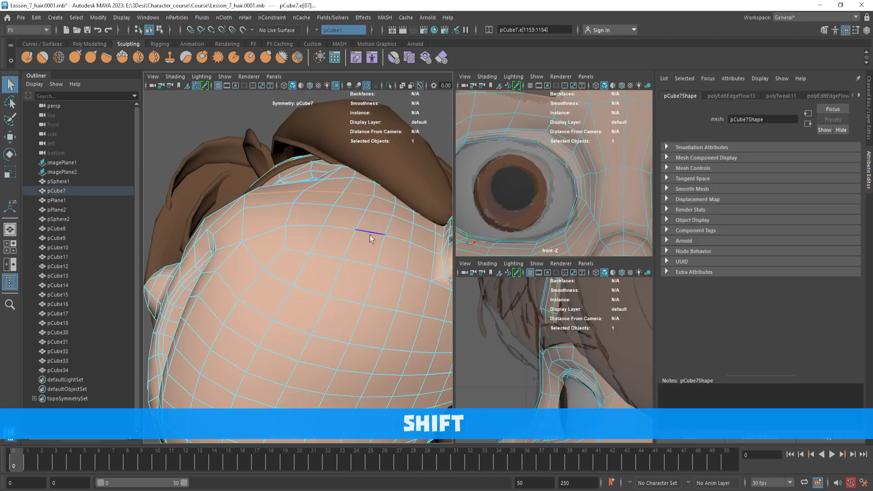
pyautogui.keyDown('alt'); pyautogui.moveTo(370, 235); pyautogui.dragTo(350, 220); pyautogui.keyUp('alt')
pyautogui.keyDown('shift'); pyautogui.rightClick(375, 232); pyautogui.keyUp('shift')
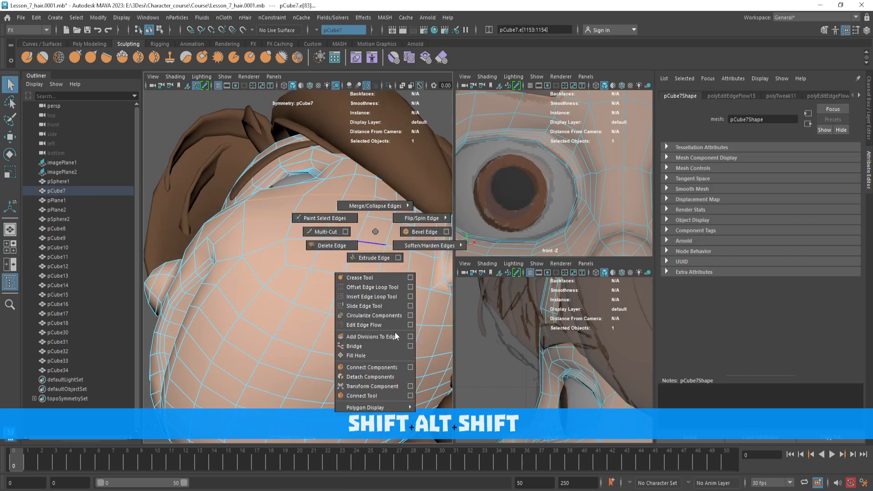
pyautogui.keyDown('shift'); pyautogui.moveTo(378, 323); pyautogui.dragTo(379, 325, button='right'); pyautogui.keyUp('shift')
# Step: Adjust the cheek vertices of the head with soft selection and preview the head smoothed
pyautogui.keyDown('alt'); pyautogui.moveTo(323, 232); pyautogui.dragTo(330, 193); pyautogui.keyUp('alt')
pyautogui.moveTo(329, 191); pyautogui.dragTo(296, 181, button='right')
pyautogui.click(334, 183)
pyautogui.press('w')
pyautogui.keyDown('alt'); pyautogui.moveTo(355, 195); pyautogui.dragTo(350, 237); pyautogui.keyUp('alt')
pyautogui.press('b')
pyautogui.press('b')
pyautogui.click(345, 171)
pyautogui.hotkey('alt', 'd')
pyautogui.moveTo(350, 237); pyautogui.dragTo(371, 220, button='right')
pyautogui.press('3')
pyautogui.hotkey('alt', 'd')
# Step: Examine the whole smoothed head with its hair, and the nose and mouth area up close
pyautogui.keyDown('alt'); pyautogui.moveTo(371, 220); pyautogui.dragTo(332, 250); pyautogui.keyUp('alt')
pyautogui.scroll(-5, 353, 285)
pyautogui.keyDown('alt'); pyautogui.moveTo(332, 250); pyautogui.dragTo(385, 249, button='middle'); pyautogui.keyUp('alt')
pyautogui.keyDown('alt'); pyautogui.moveTo(384, 249); pyautogui.dragTo(329, 208, button='right'); pyautogui.keyUp('alt')
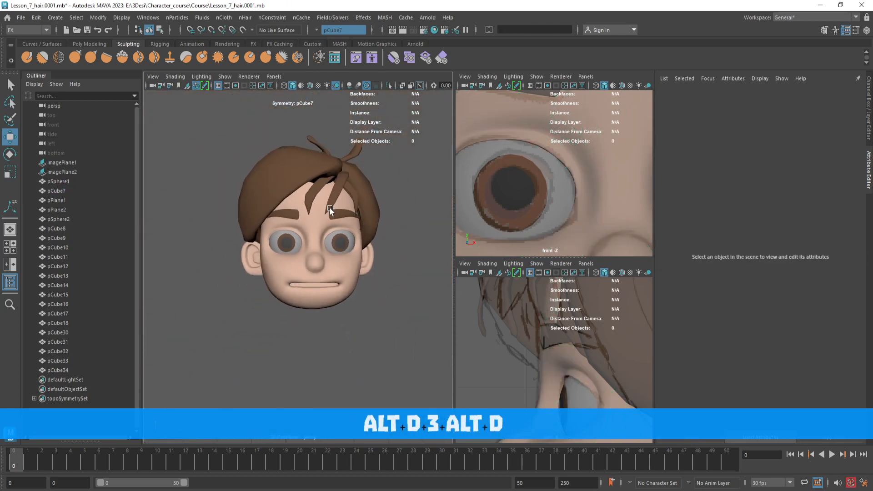
pyautogui.moveTo(373, 234)
pyautogui.keyDown('alt'); pyautogui.mouseDown()
pyautogui.moveTo(307, 238)
pyautogui.moveTo(429, 244)
pyautogui.moveTo(337, 239)
pyautogui.moveTo(376, 231)
pyautogui.moveTo(369, 239)
pyautogui.mouseUp(); pyautogui.keyUp('alt')
pyautogui.keyDown('alt'); pyautogui.moveTo(318, 236); pyautogui.dragTo(362, 261, button='right'); pyautogui.keyUp('alt')
pyautogui.keyDown('alt'); pyautogui.moveTo(307, 284); pyautogui.dragTo(341, 228, button='middle'); pyautogui.keyUp('alt')
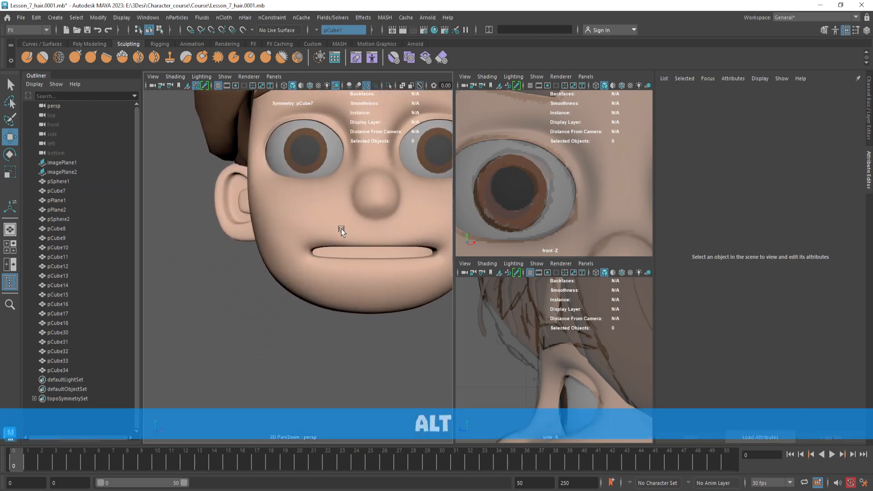
# Step: Select the head and return it to its unsmoothed mesh, framing the whole face
pyautogui.click(351, 250)
pyautogui.moveTo(355, 253)
pyautogui.keyDown('alt'); pyautogui.mouseDown()
pyautogui.moveTo(361, 228)
pyautogui.moveTo(364, 245)
pyautogui.mouseUp(); pyautogui.keyUp('alt')
pyautogui.press('1')
pyautogui.keyDown('alt'); pyautogui.moveTo(377, 241); pyautogui.dragTo(351, 248, button='middle'); pyautogui.keyUp('alt')
pyautogui.keyDown('alt'); pyautogui.moveTo(351, 248); pyautogui.dragTo(322, 243, button='right'); pyautogui.keyUp('alt')
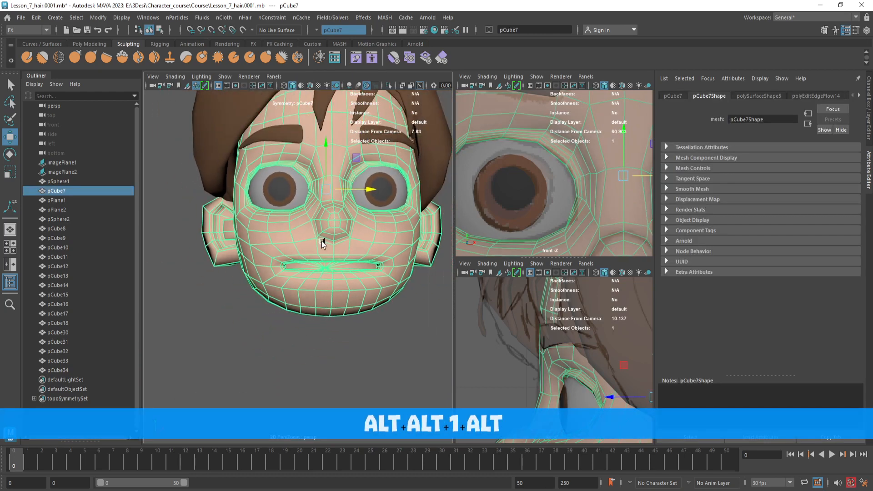